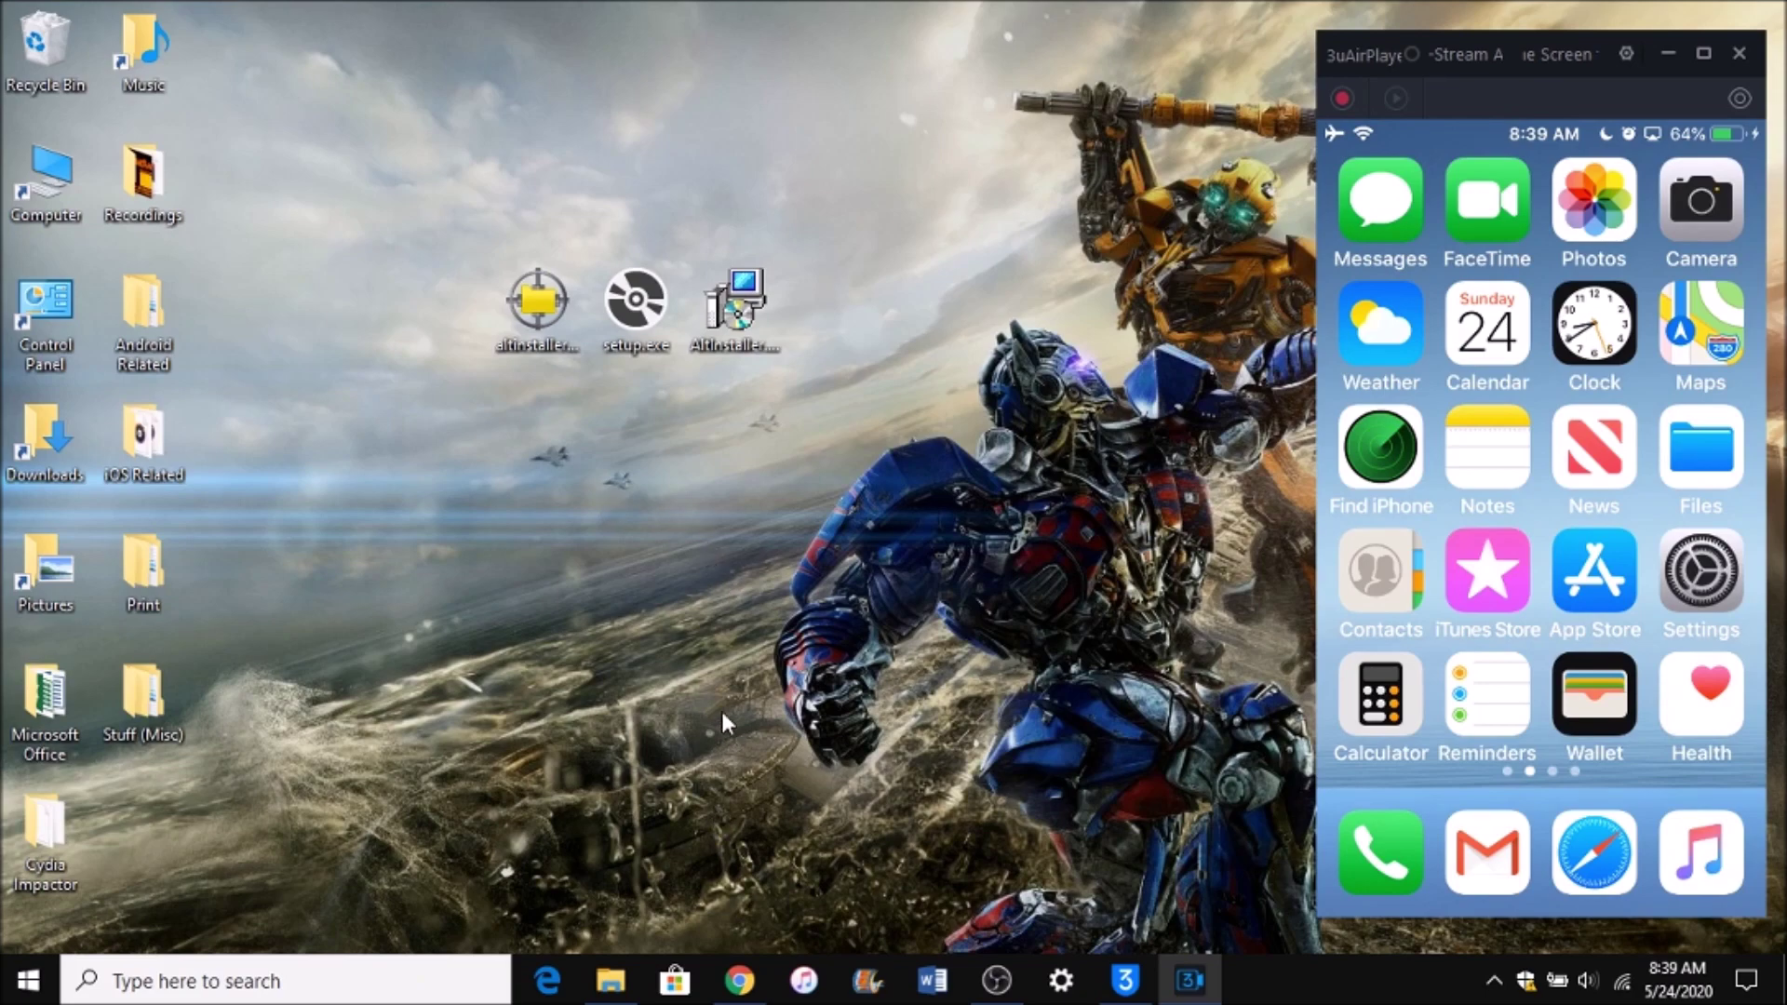
# Bring up the iTunes download page and switch it to the Windows 64-bit download
pyautogui.click(738, 981)
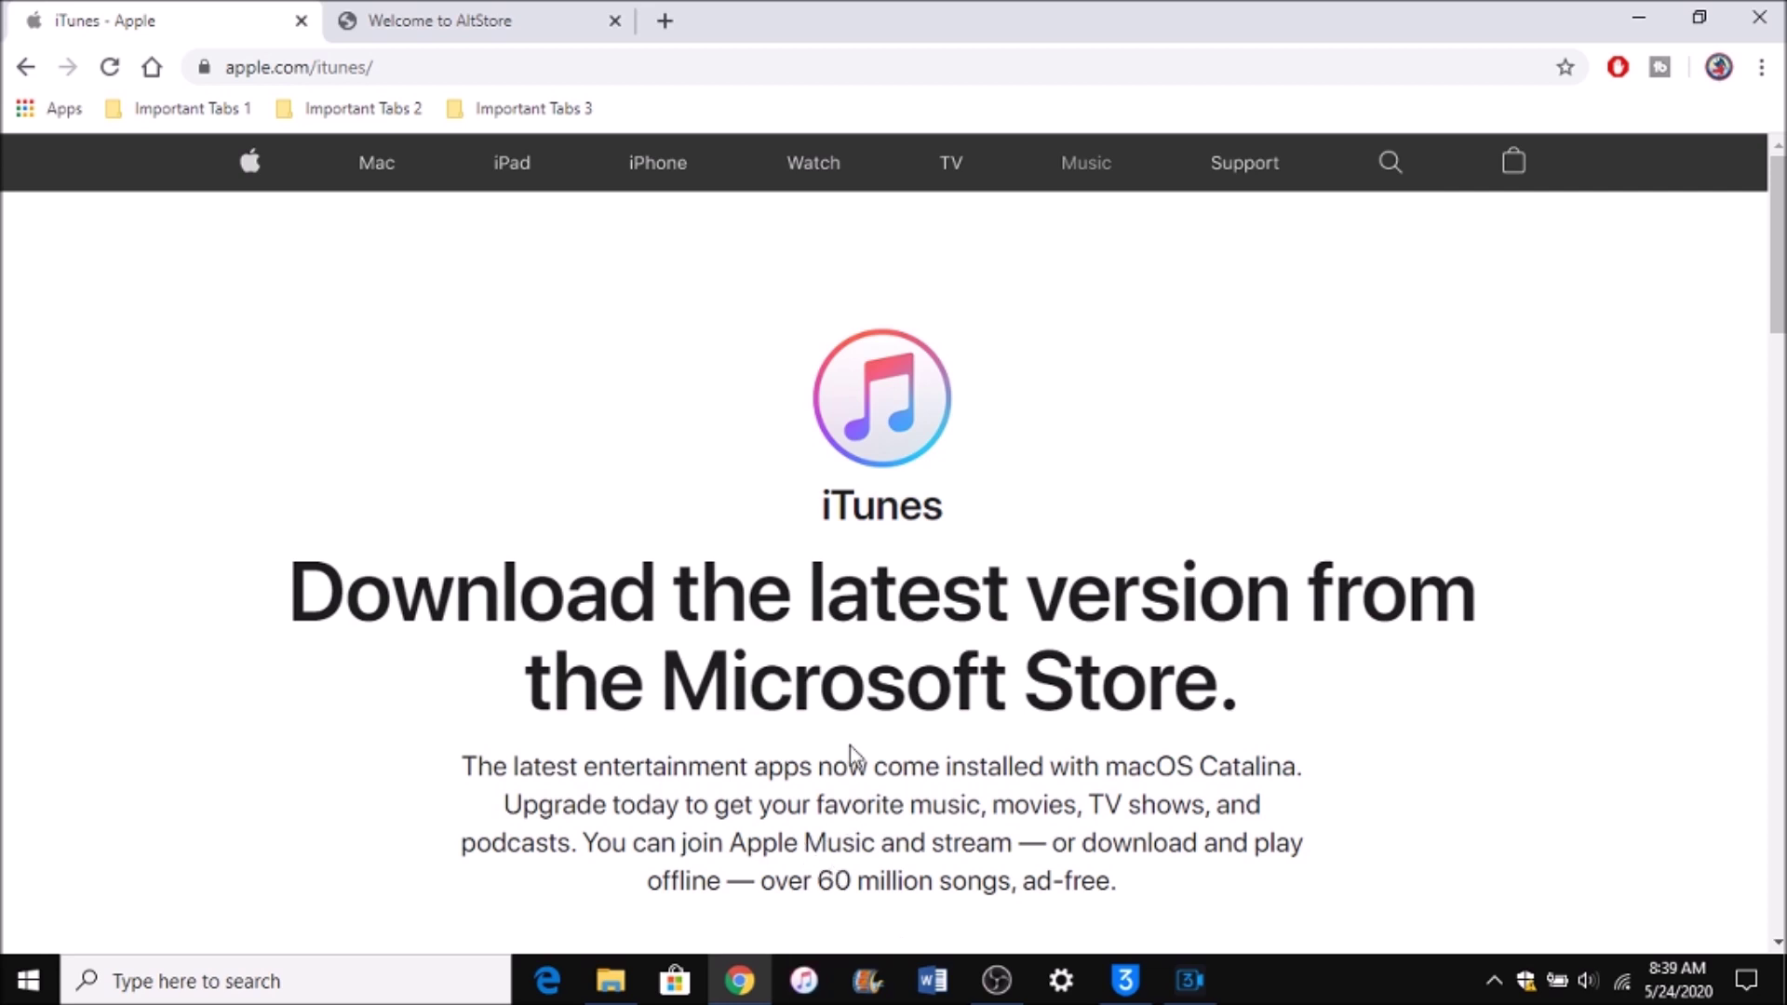
pyautogui.scroll(-2, 888, 776)
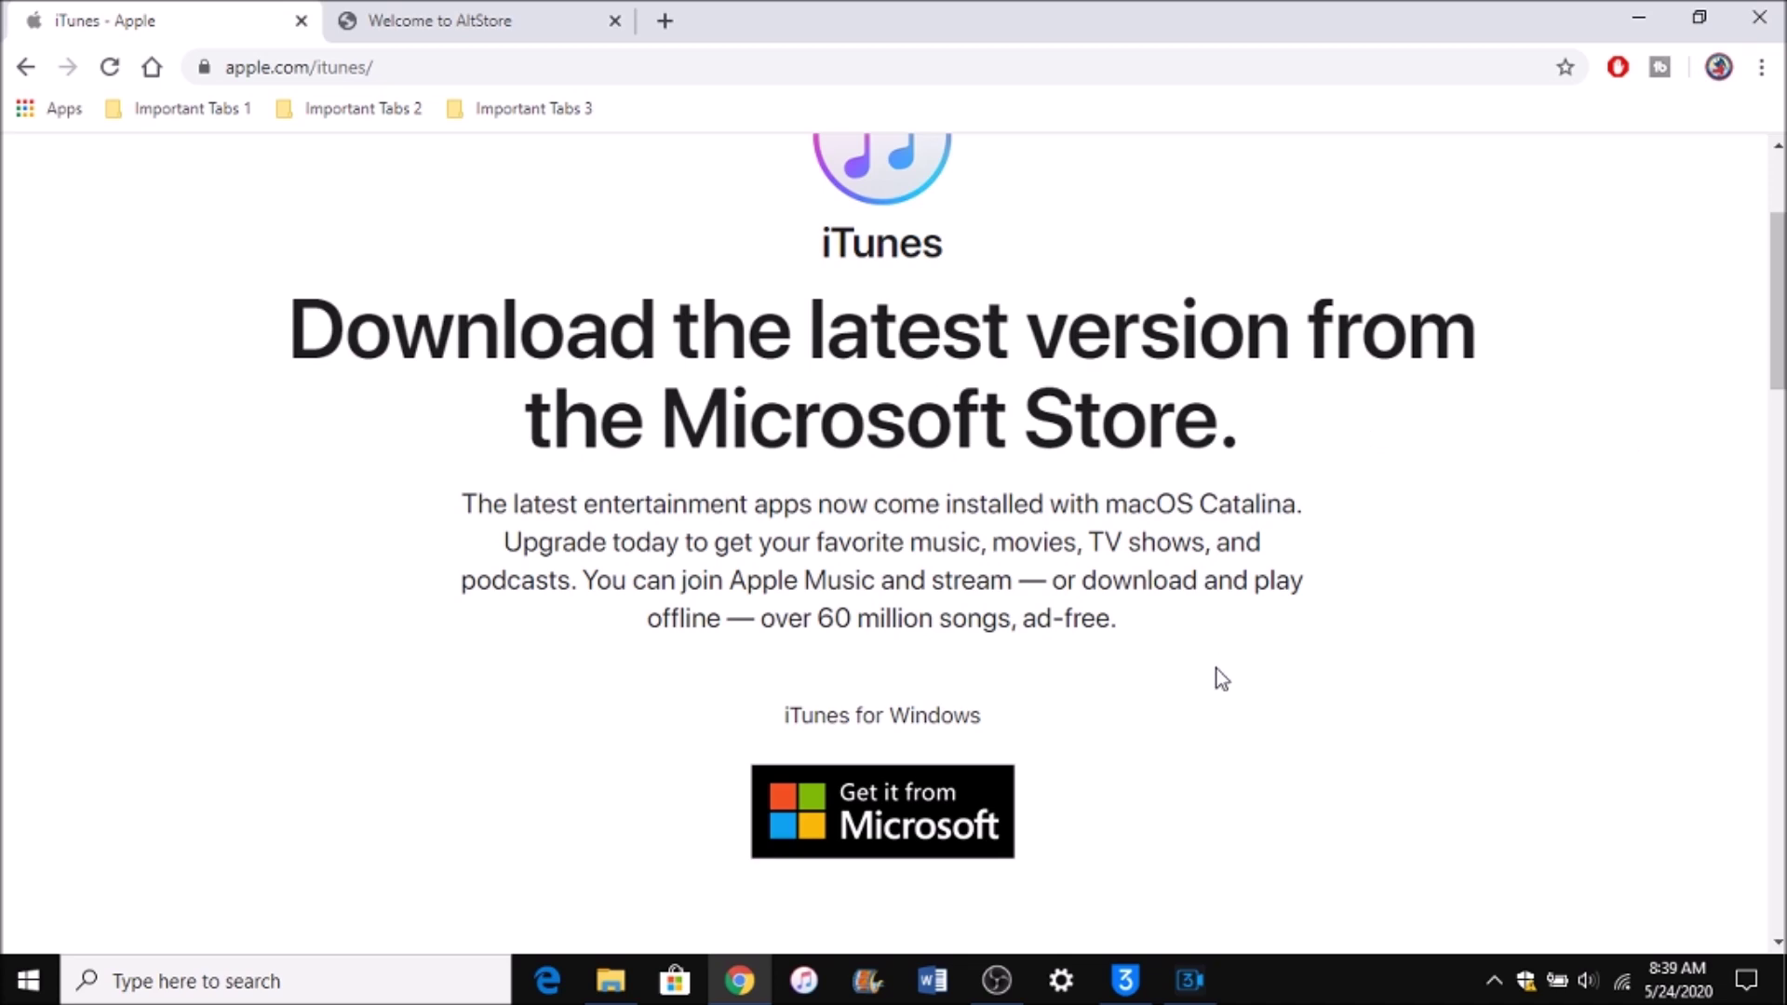
pyautogui.scroll(-2, 1125, 628)
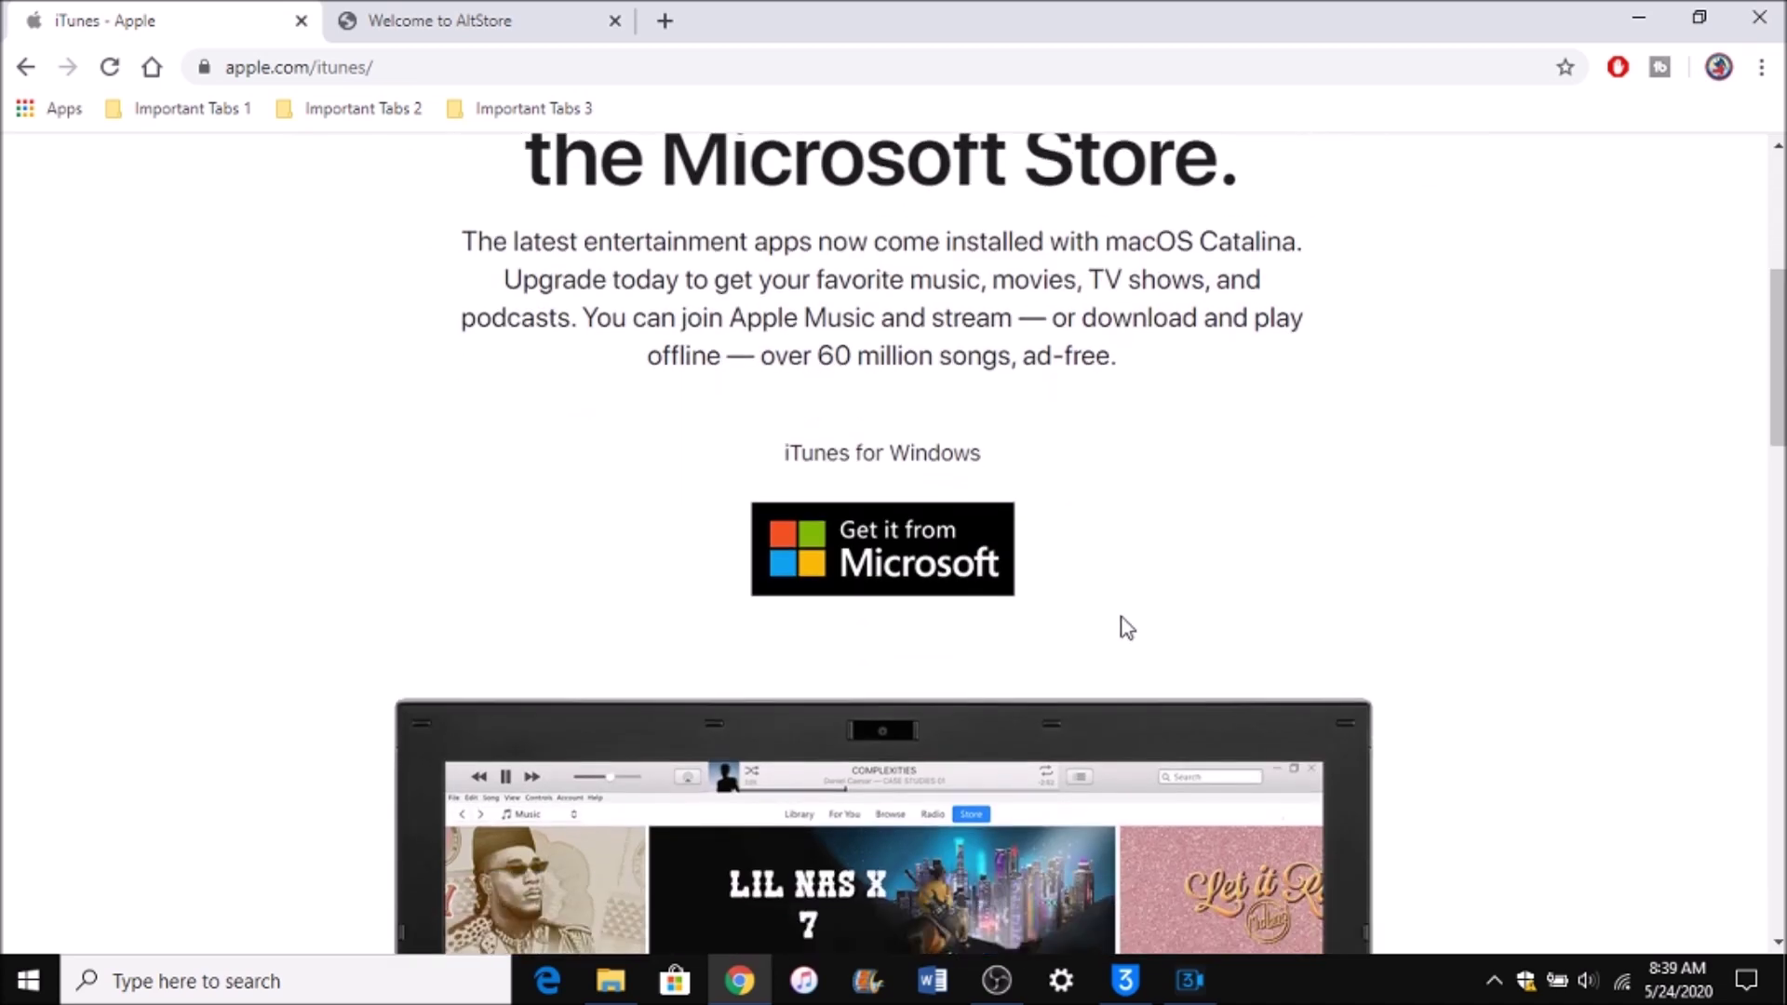
pyautogui.scroll(4, 359, 208)
pyautogui.scroll(-1, 978, 478)
pyautogui.scroll(-3, 977, 466)
pyautogui.scroll(-7, 998, 427)
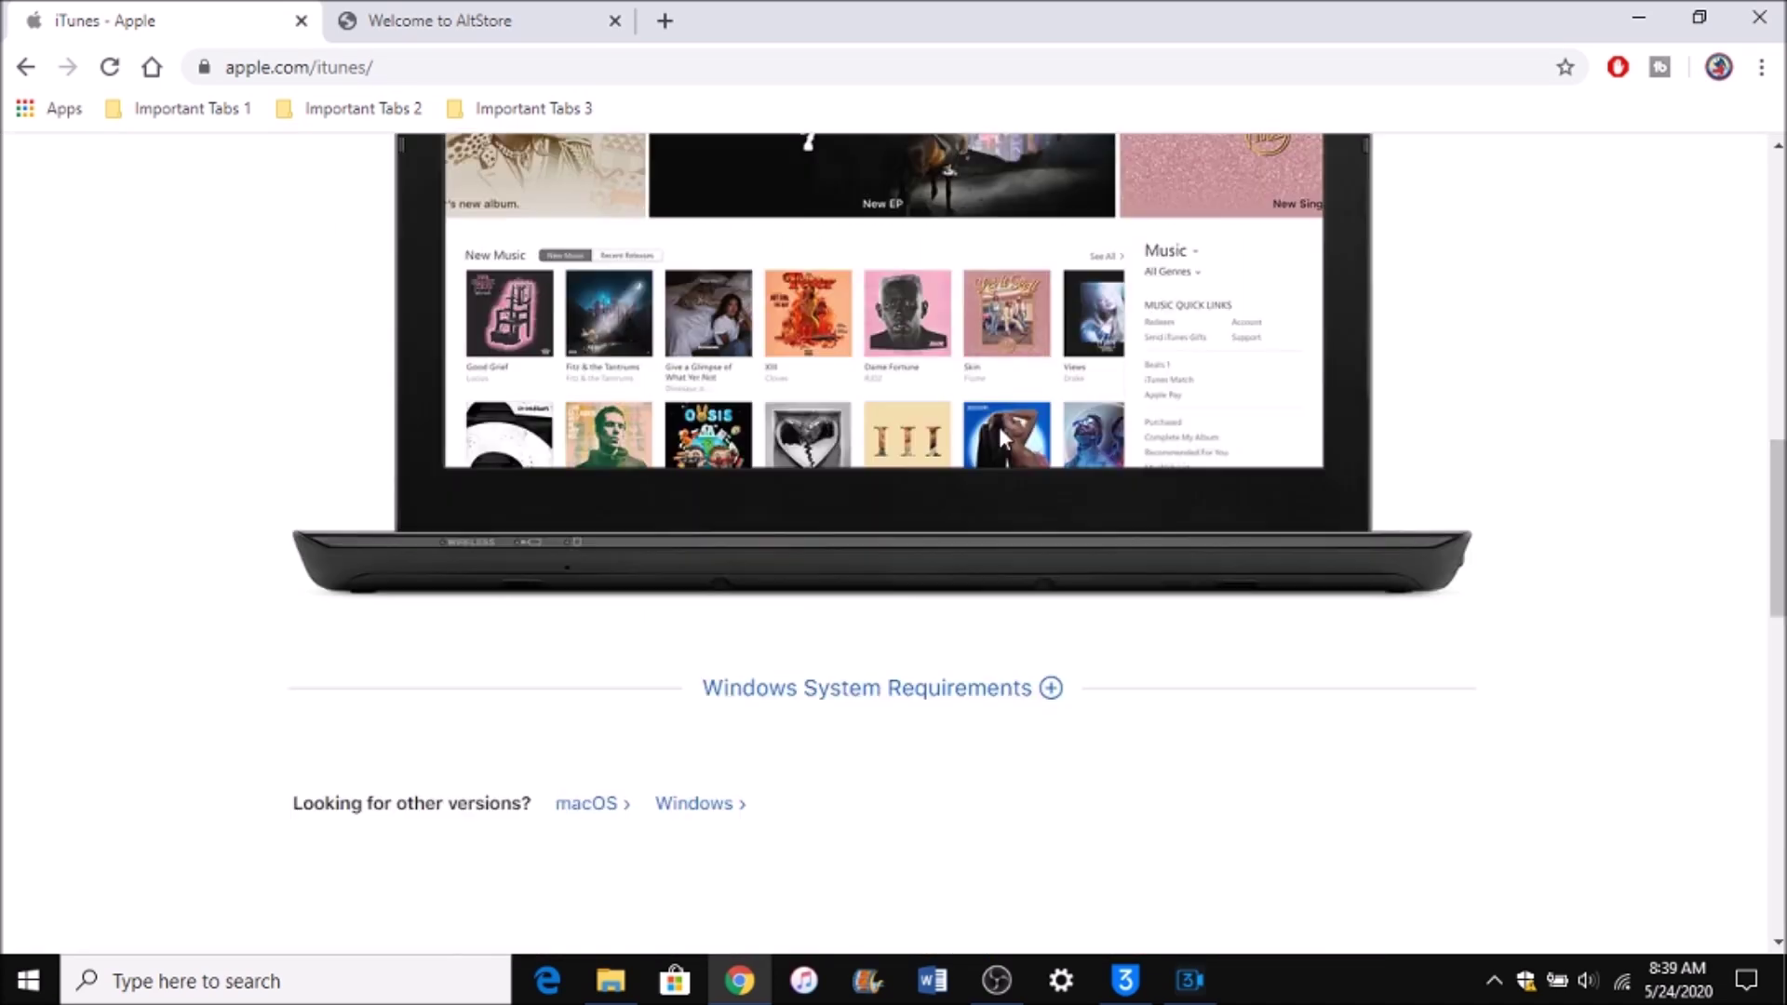
pyautogui.scroll(-2, 999, 427)
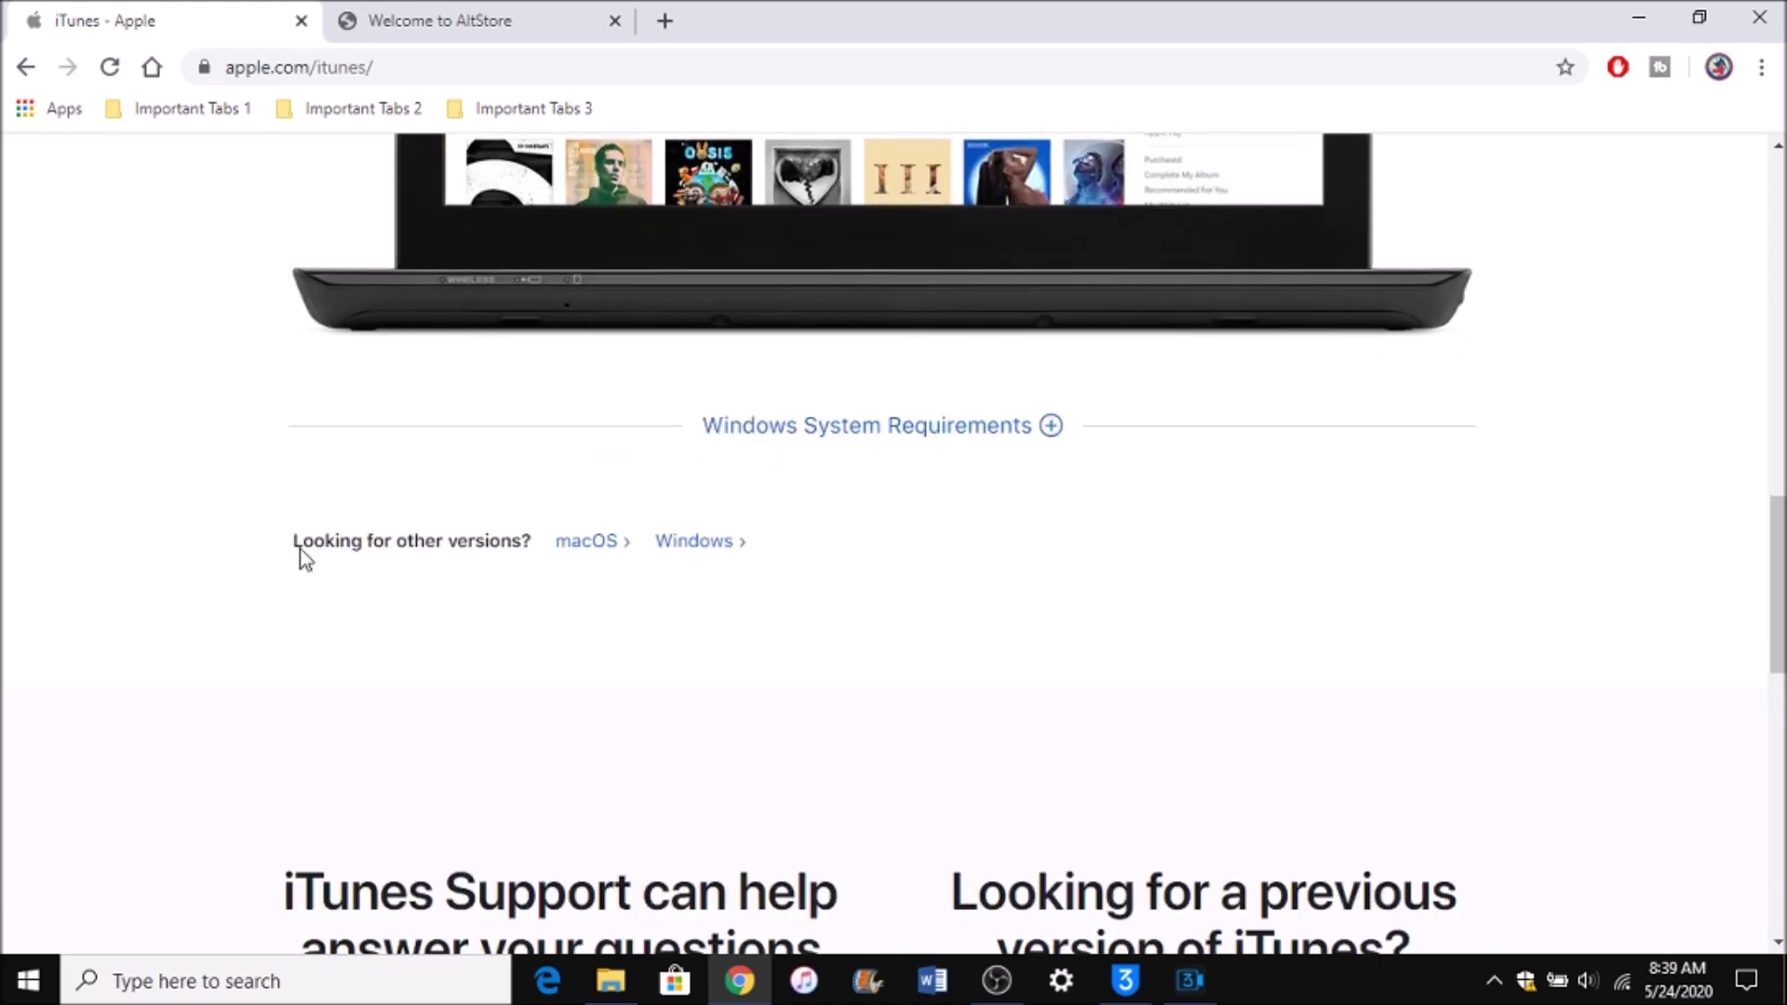
pyautogui.click(730, 551)
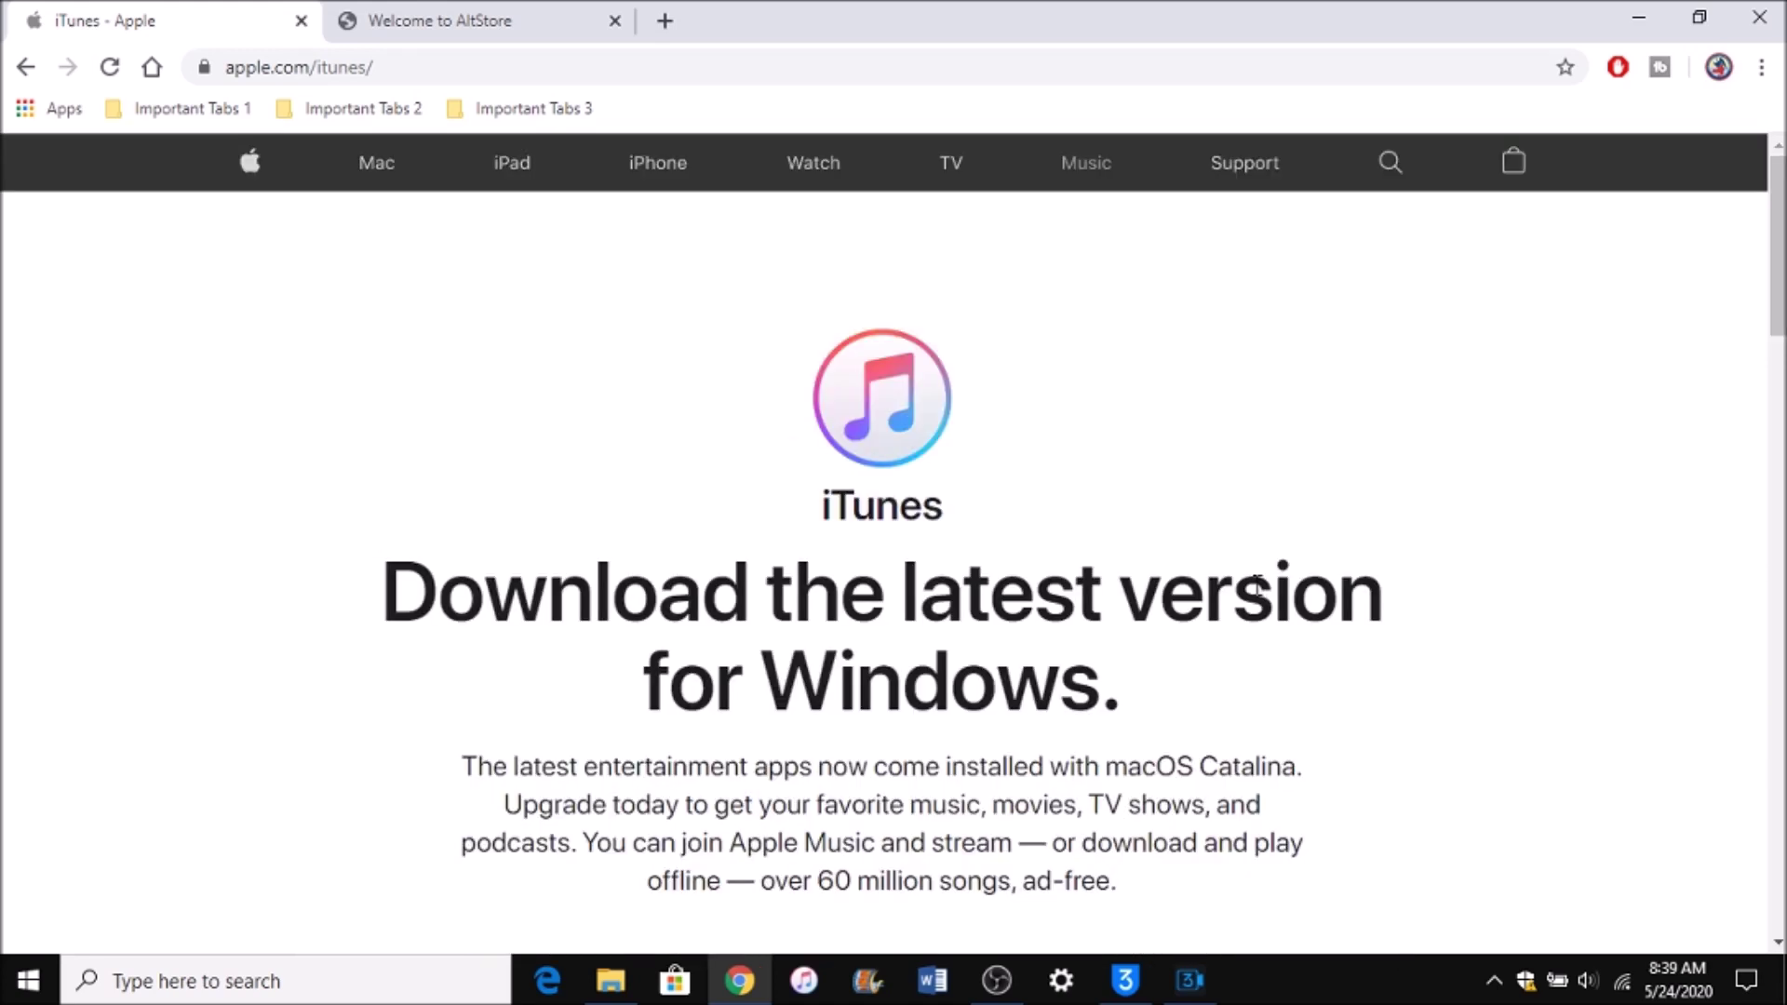
pyautogui.scroll(-3, 1257, 587)
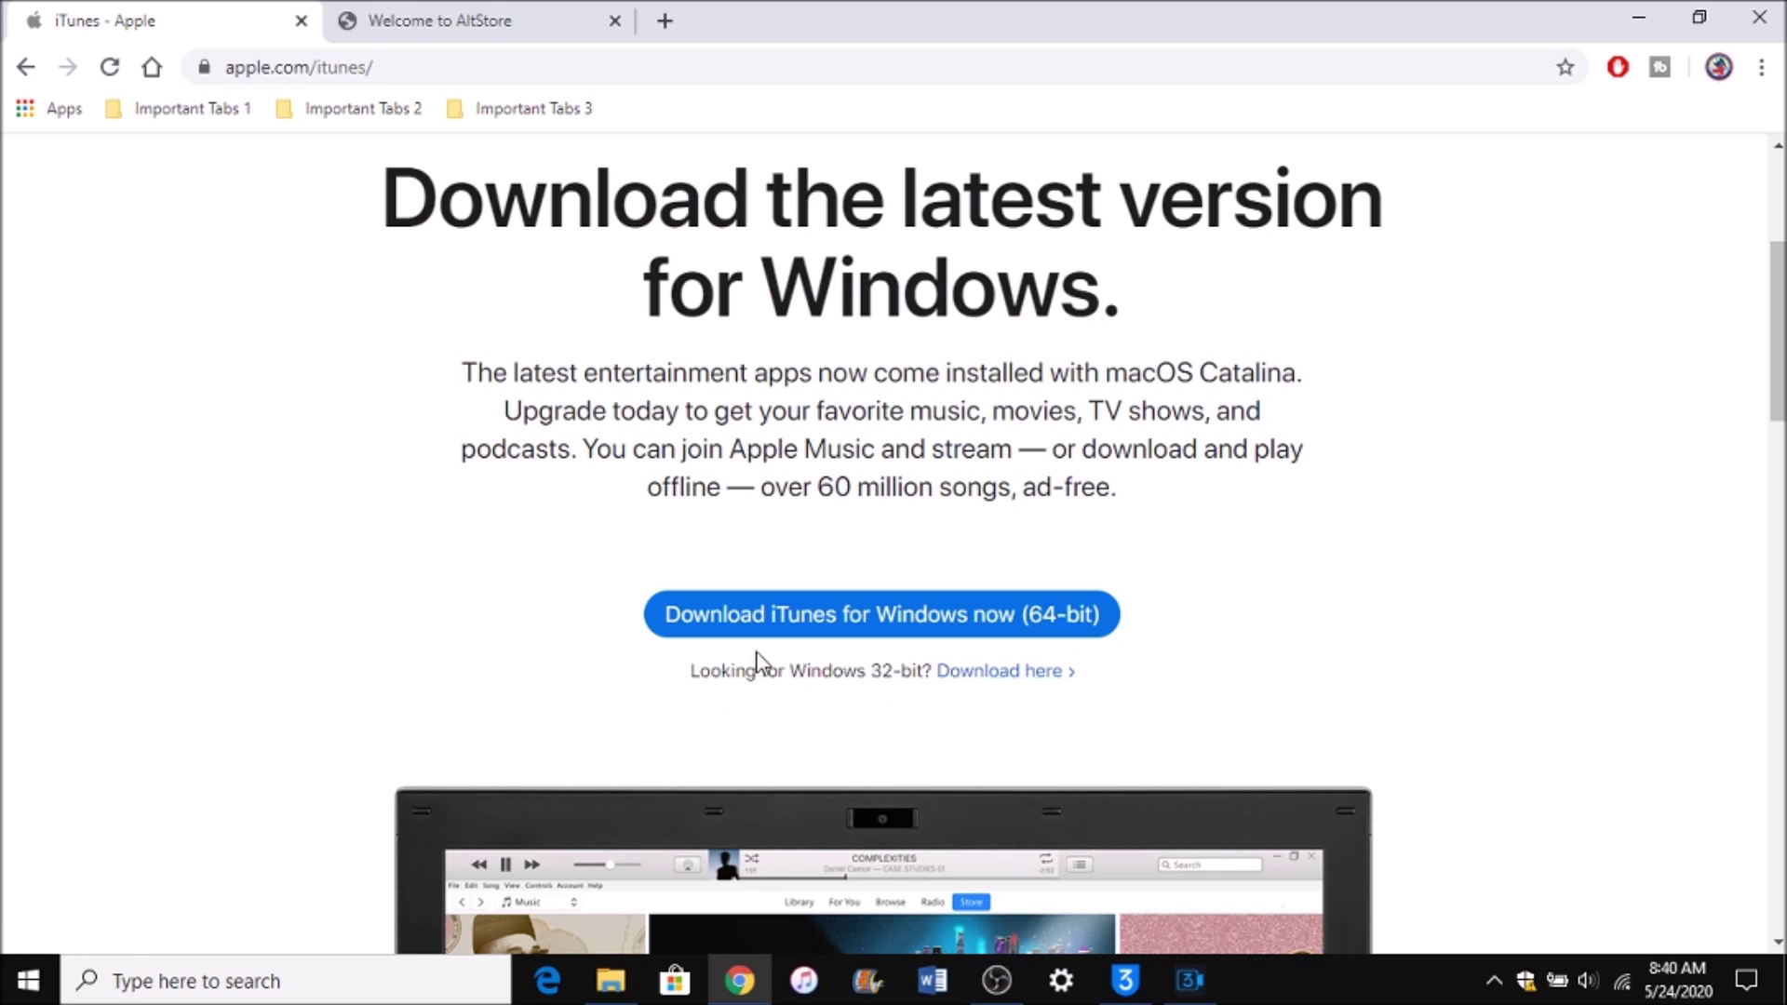
pyautogui.click(609, 980)
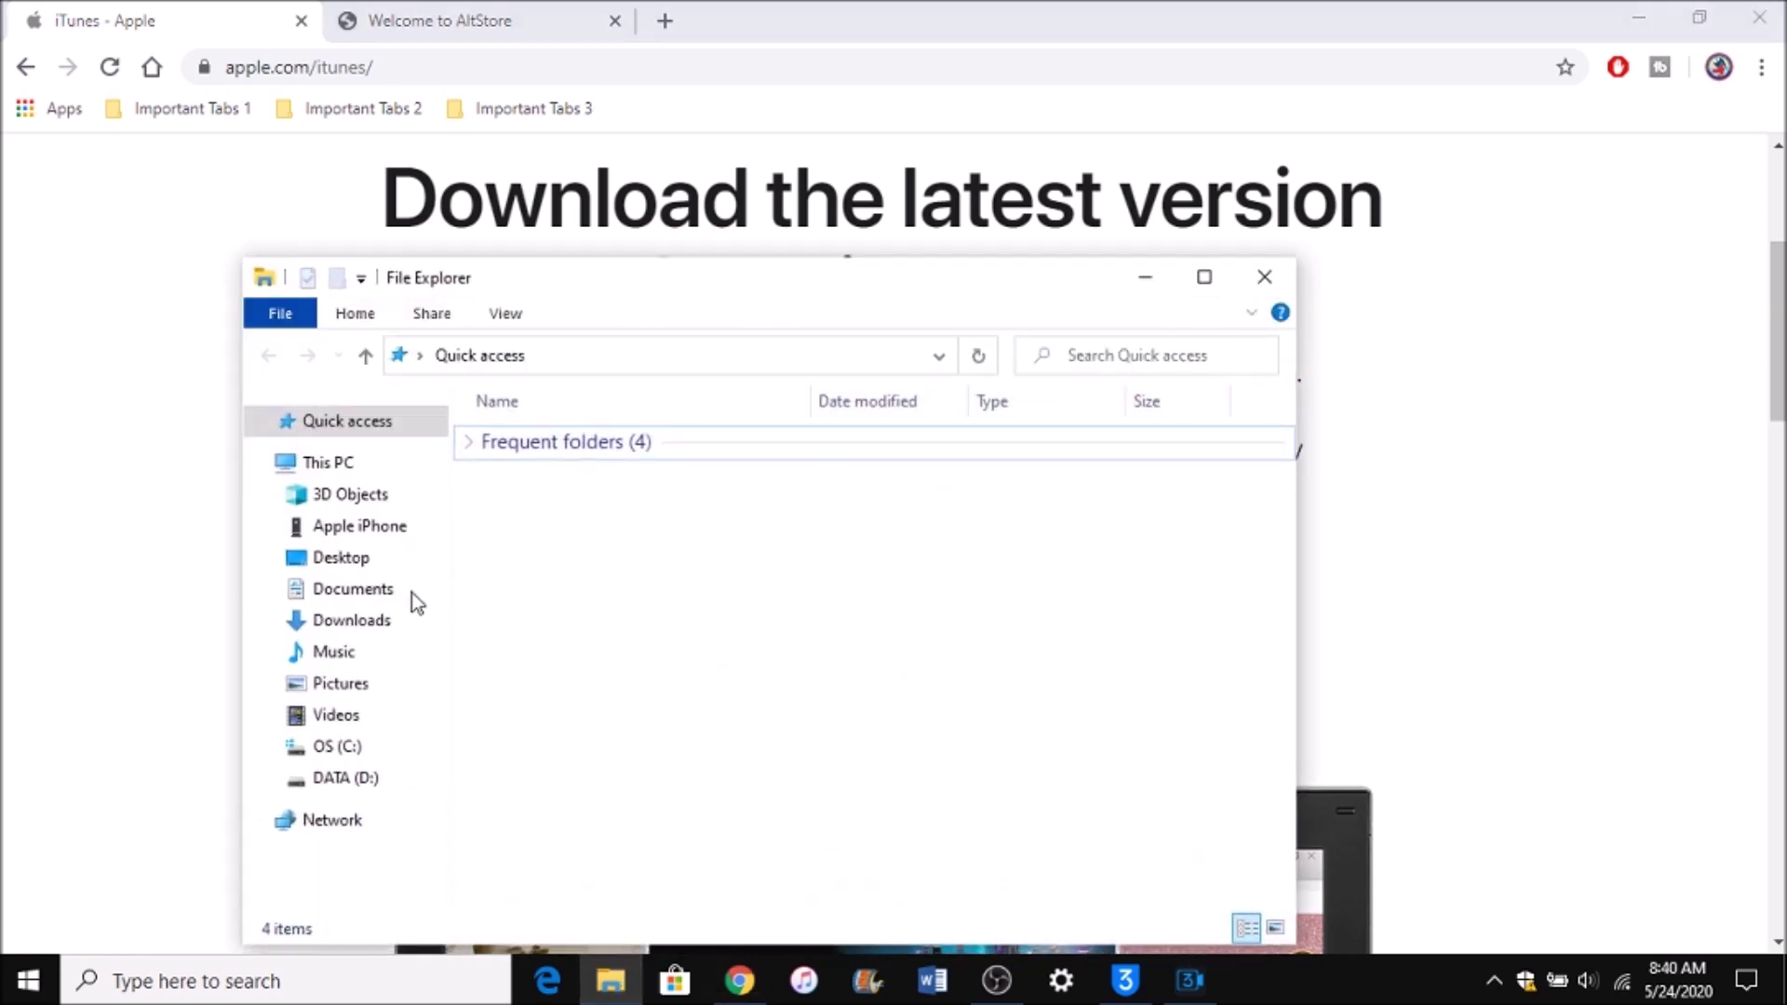
pyautogui.rightClick(338, 470)
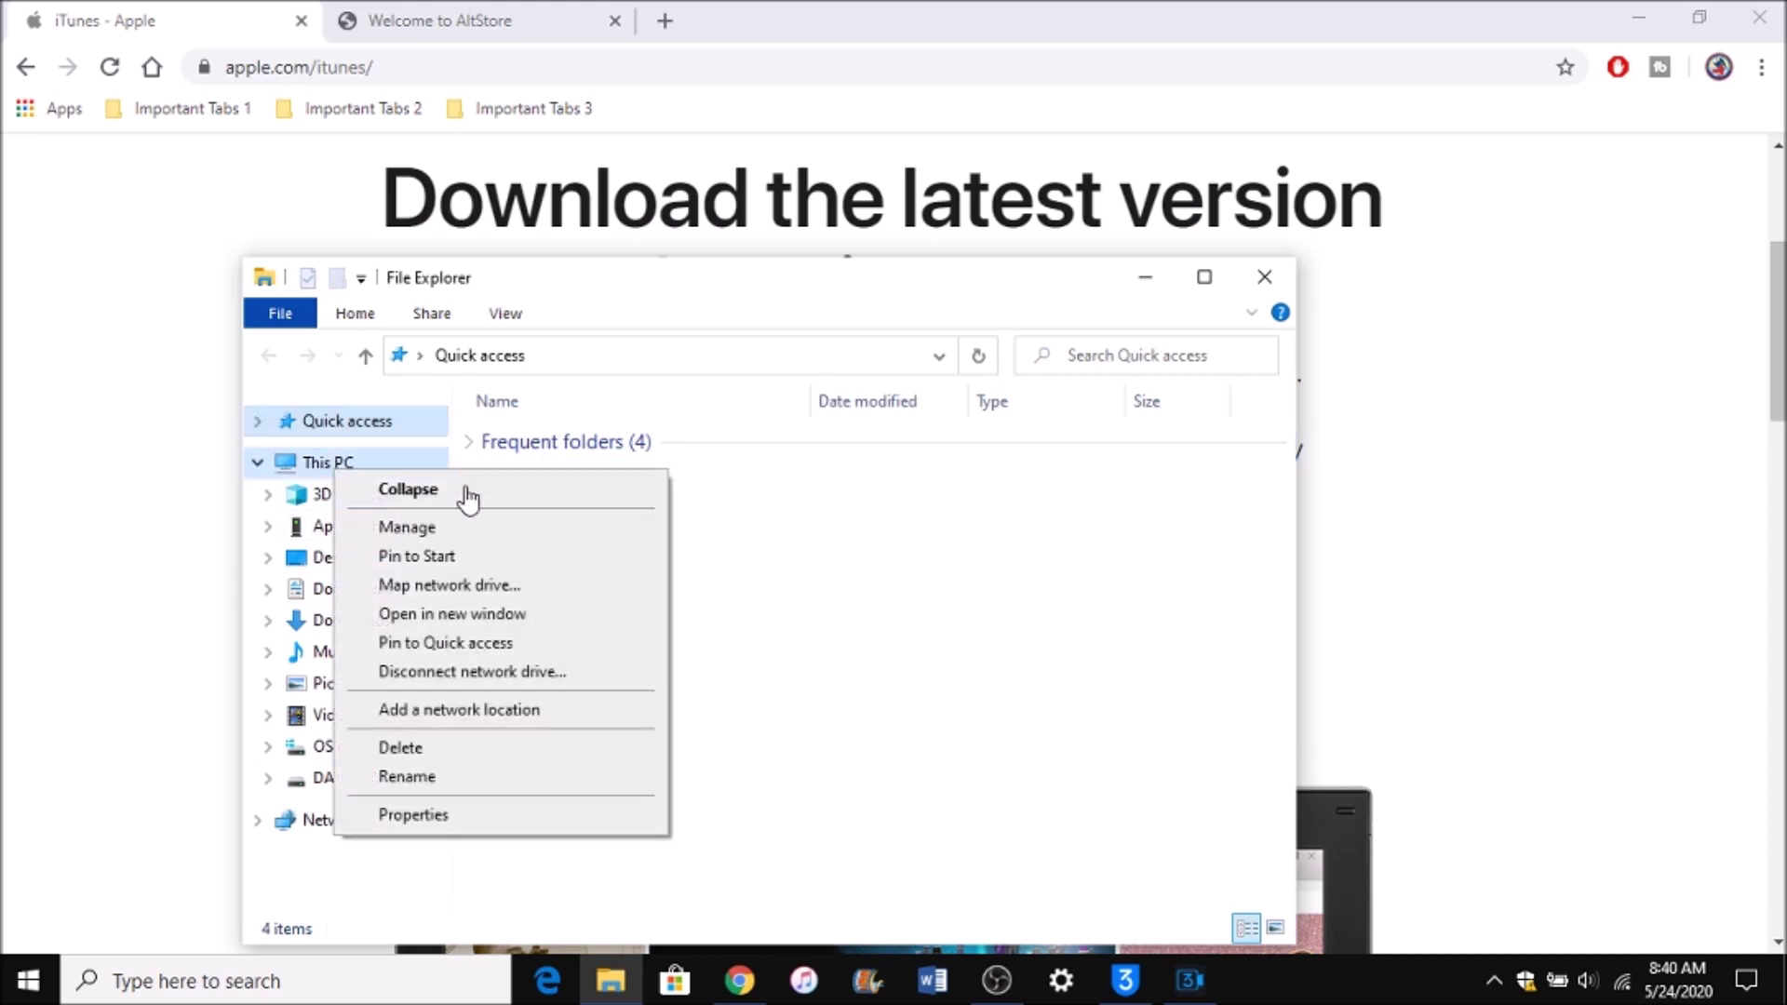
pyautogui.click(1173, 717)
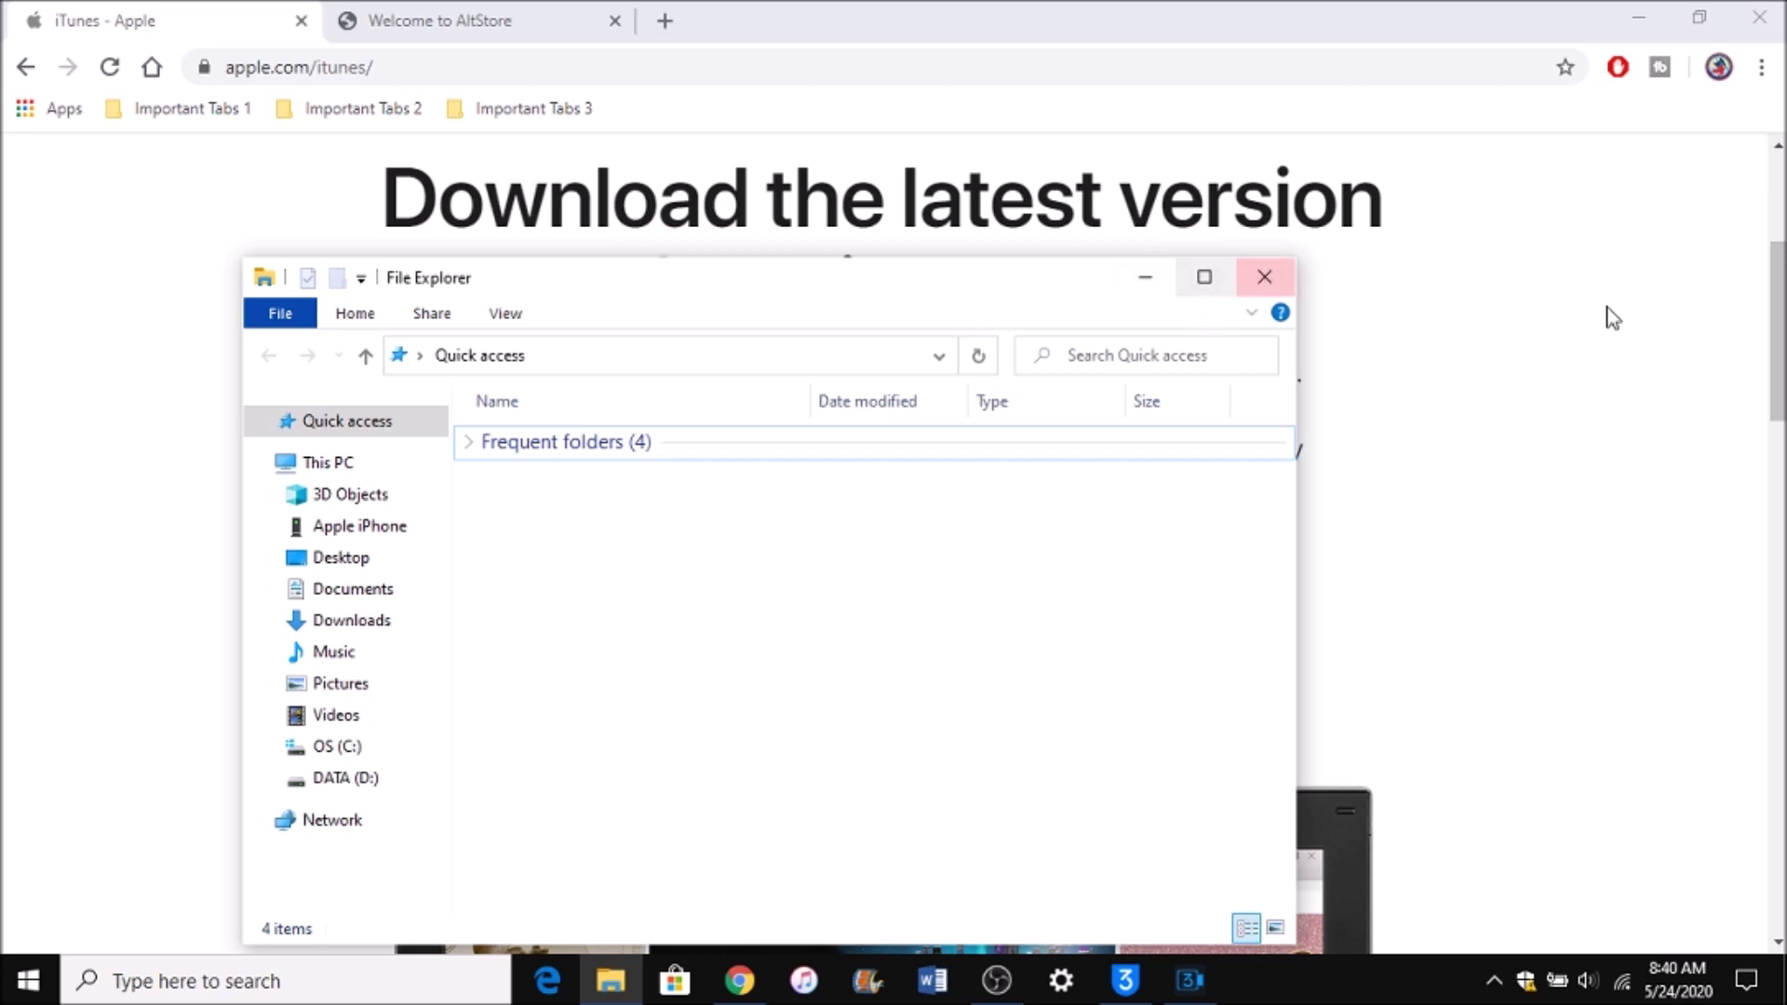
pyautogui.click(1269, 280)
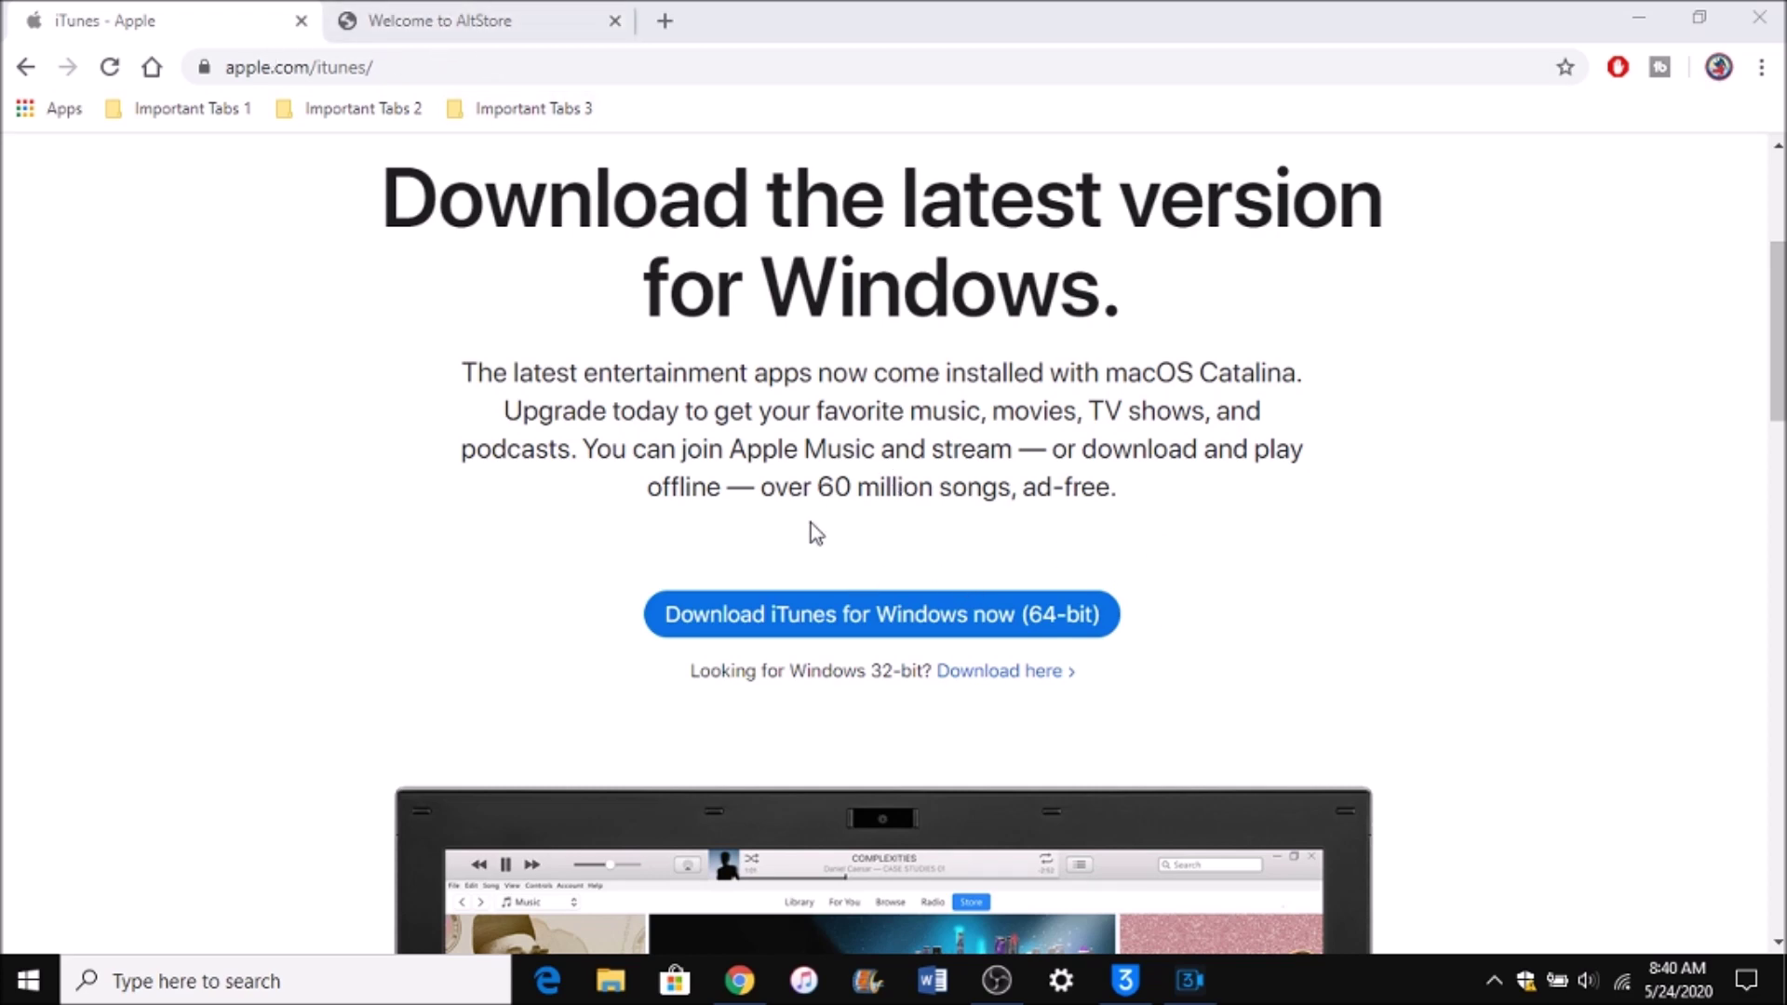
pyautogui.scroll(3, 941, 540)
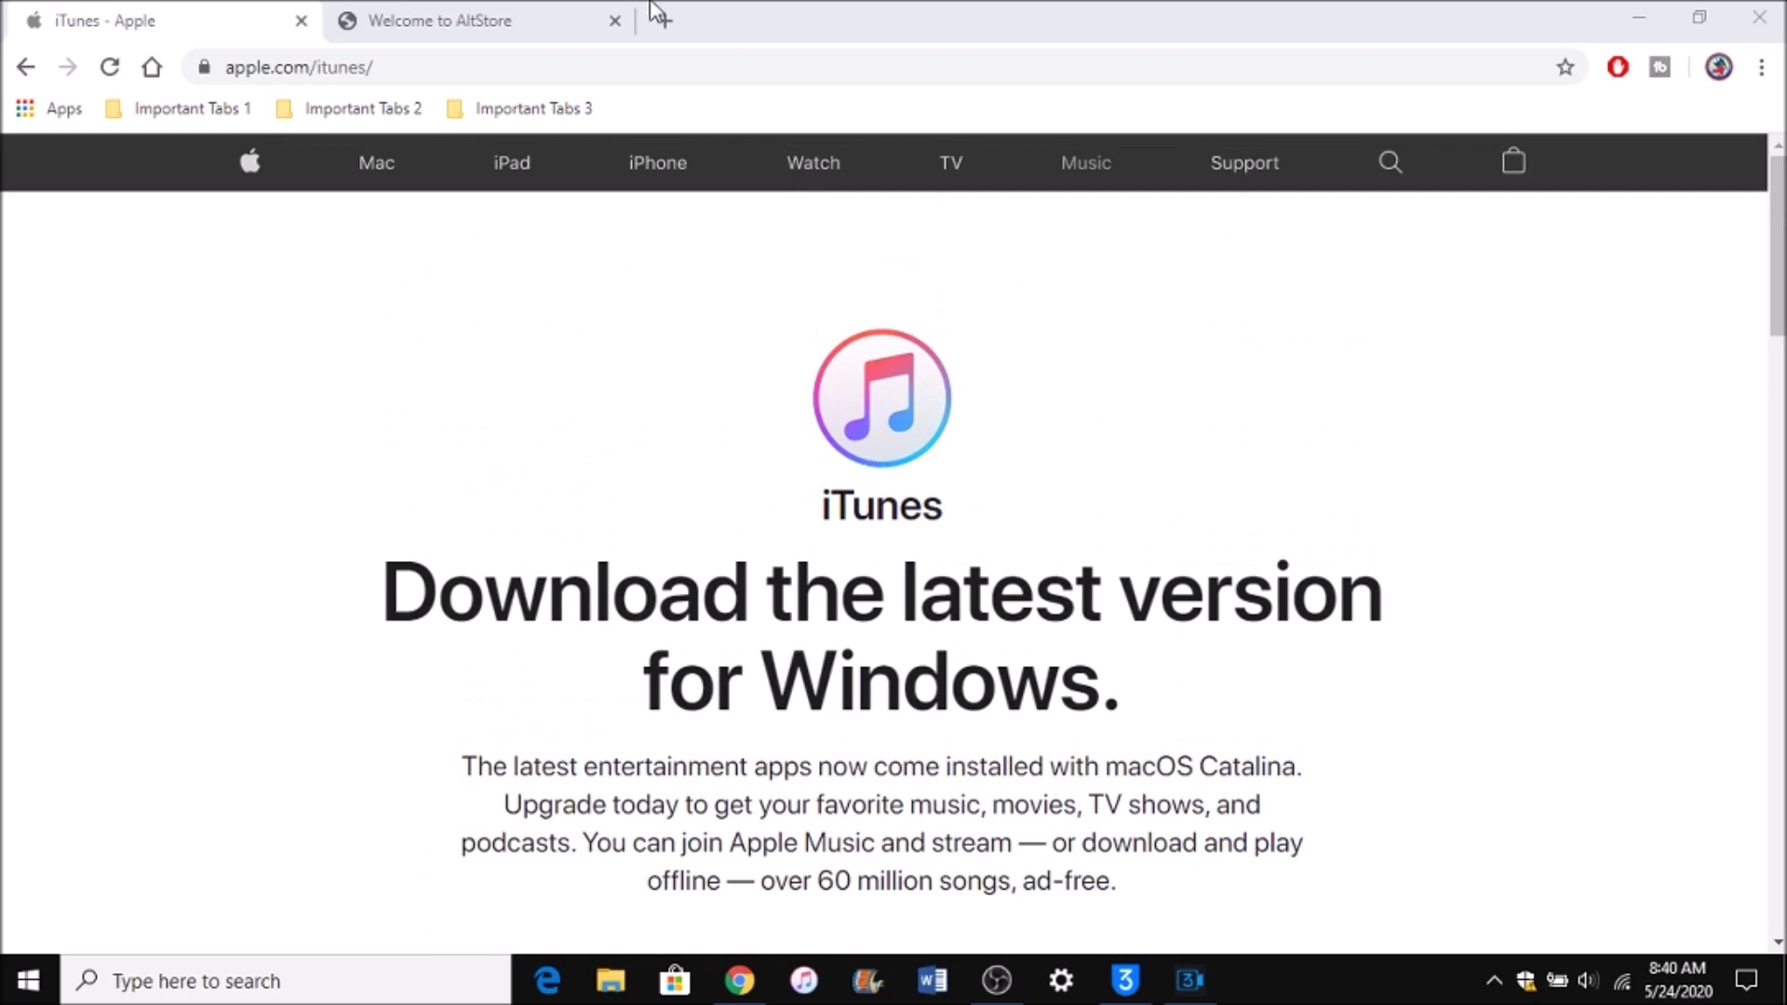
# Review the Windows (beta) AltServer download on the AltStore welcome page, then minimize the browser
pyautogui.click(405, 19)
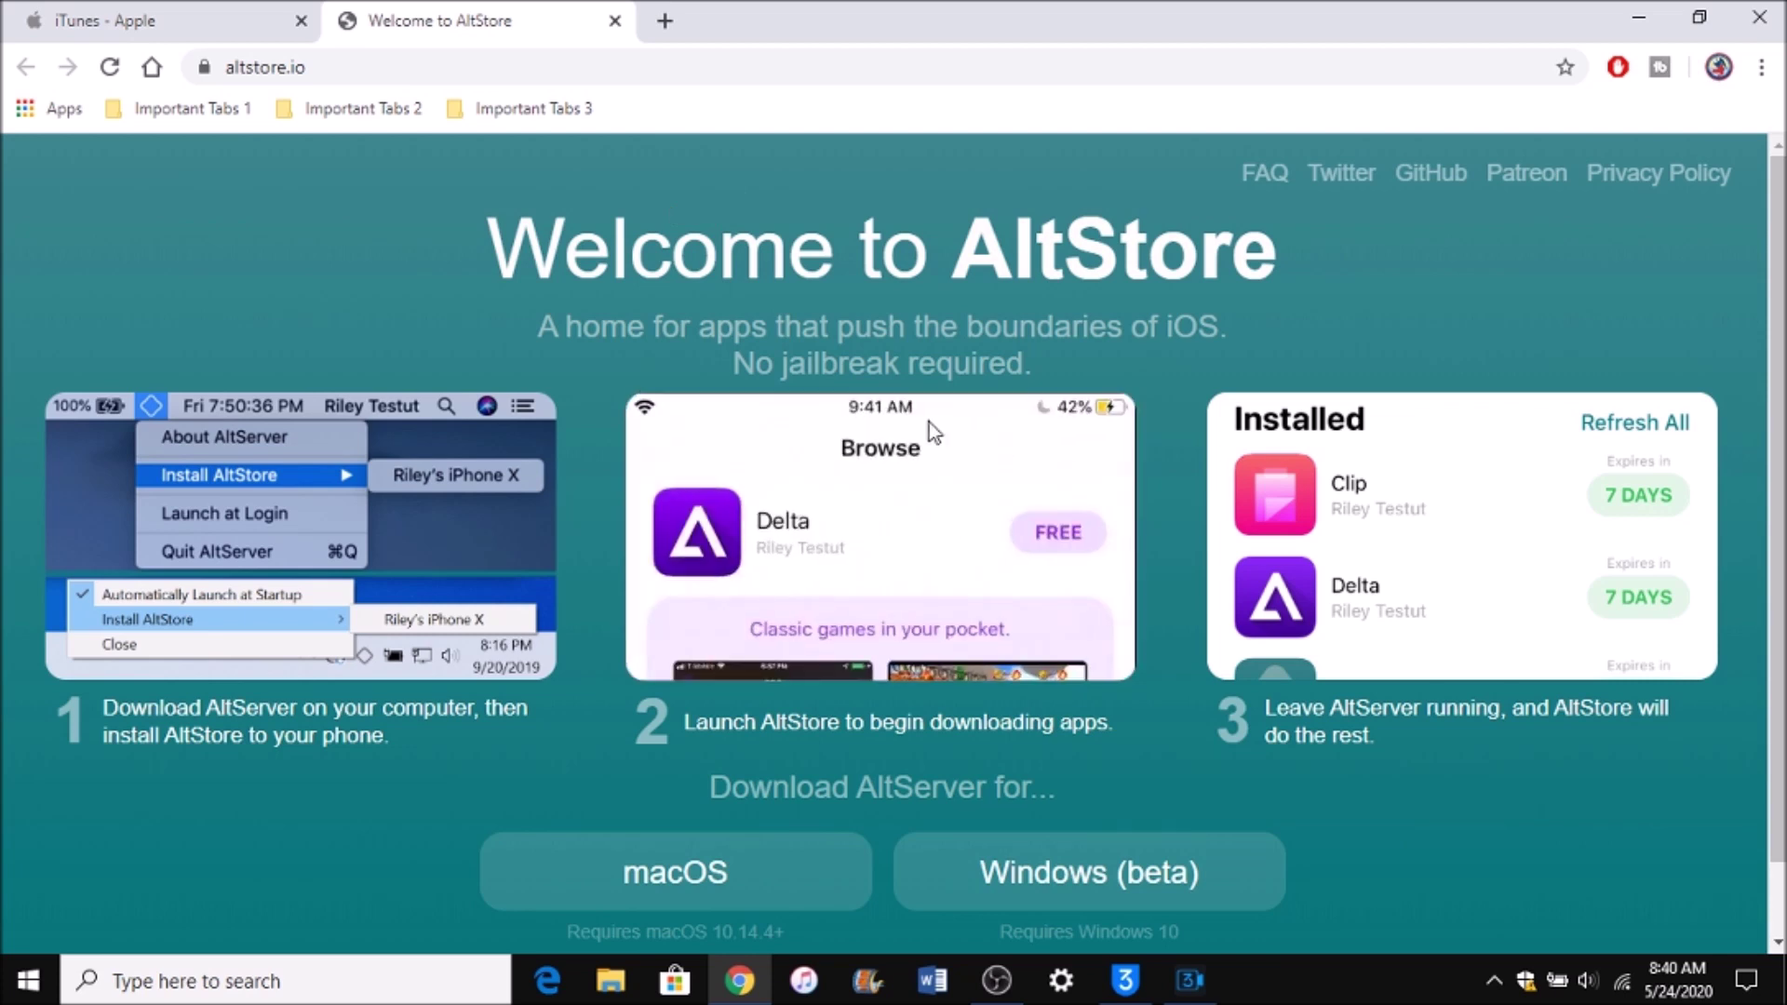
pyautogui.scroll(-2, 1257, 852)
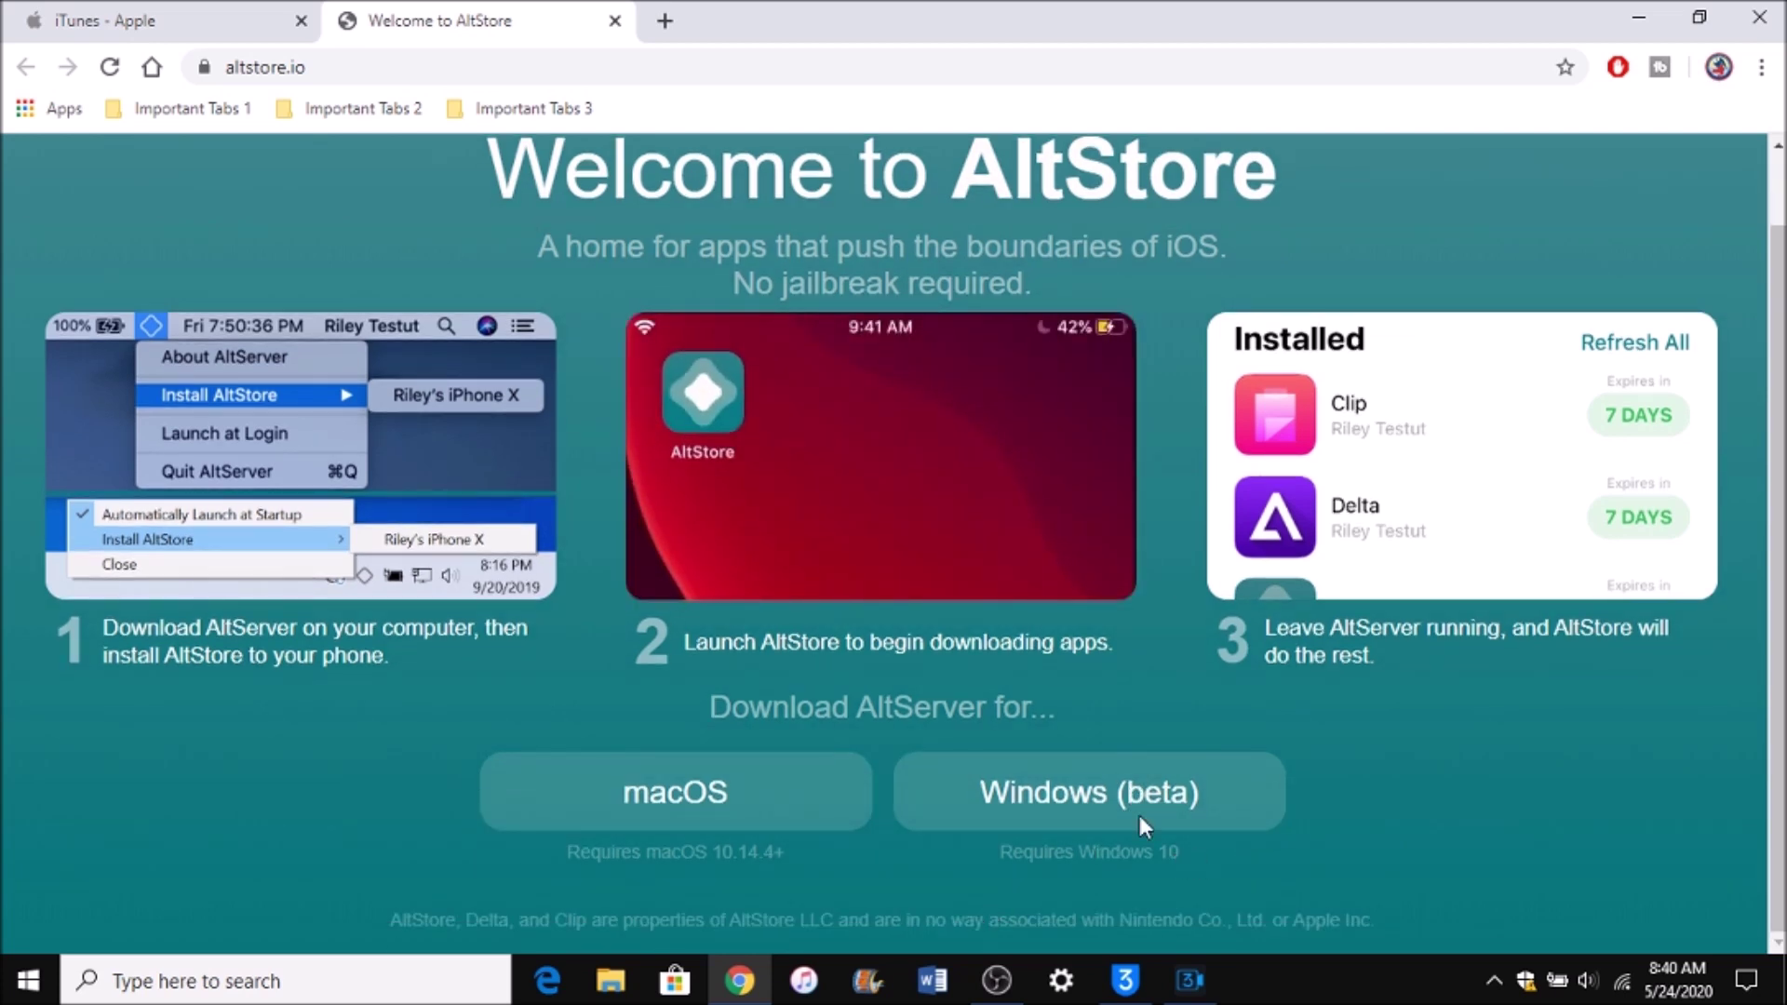
pyautogui.scroll(2, 1075, 576)
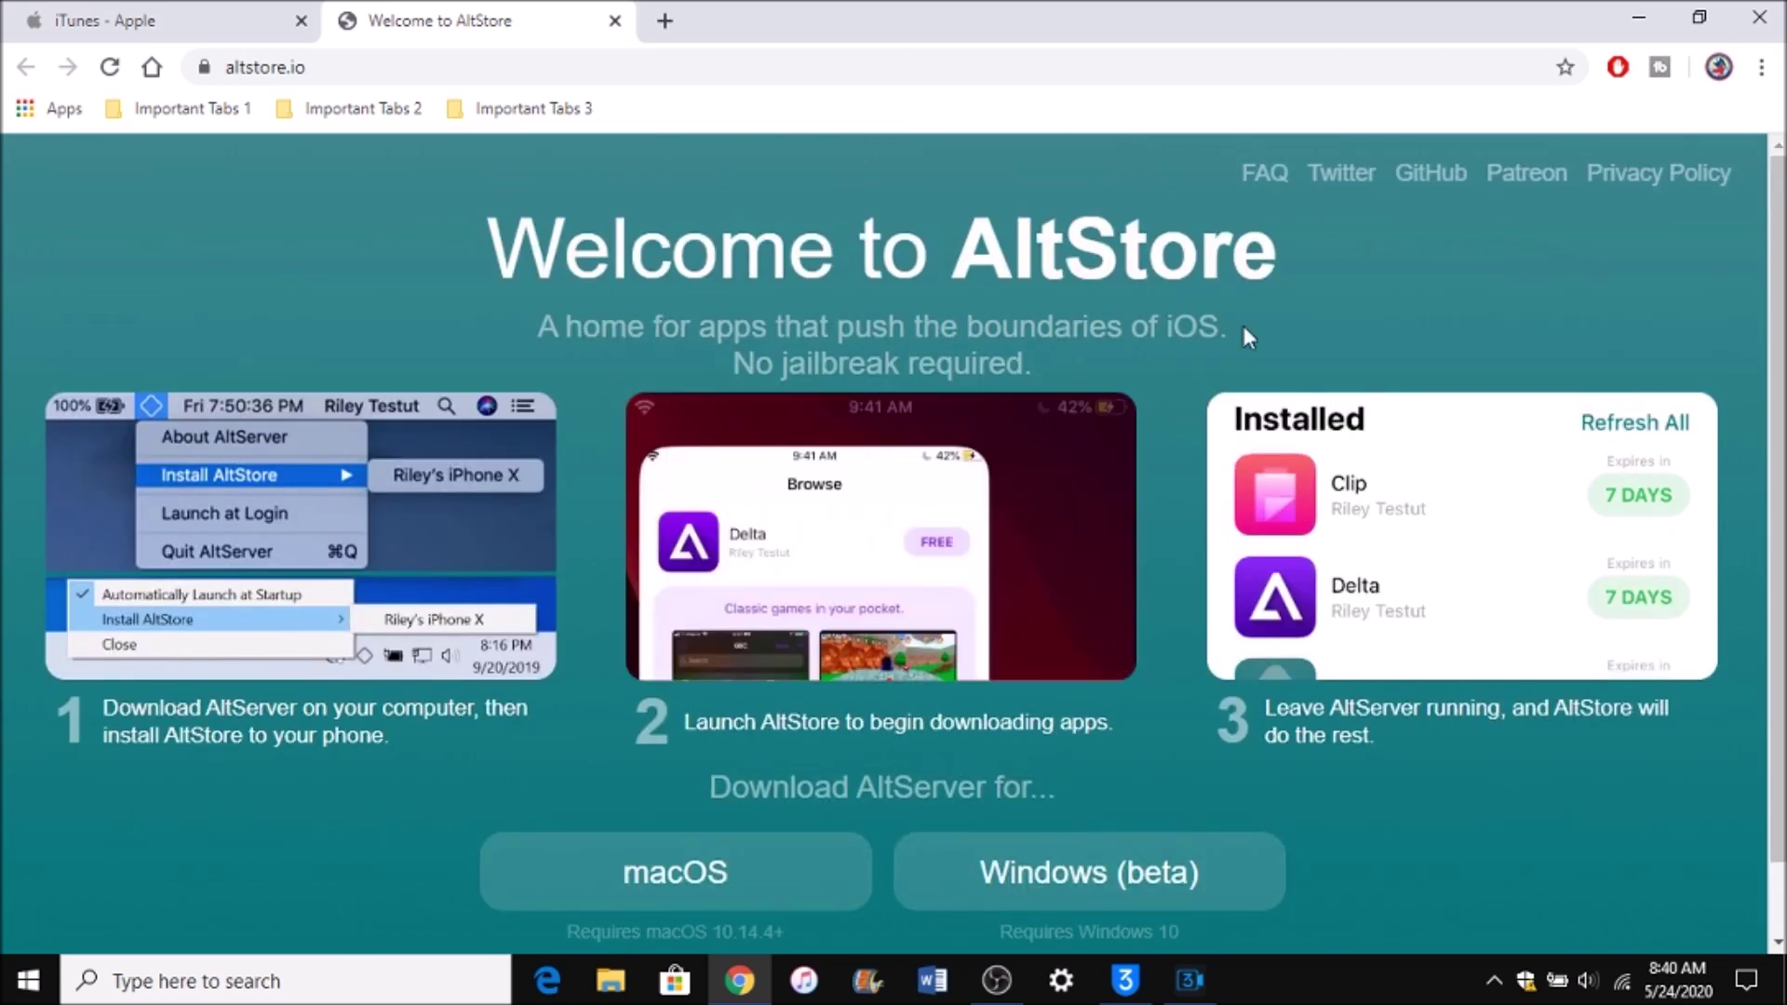
pyautogui.click(1640, 19)
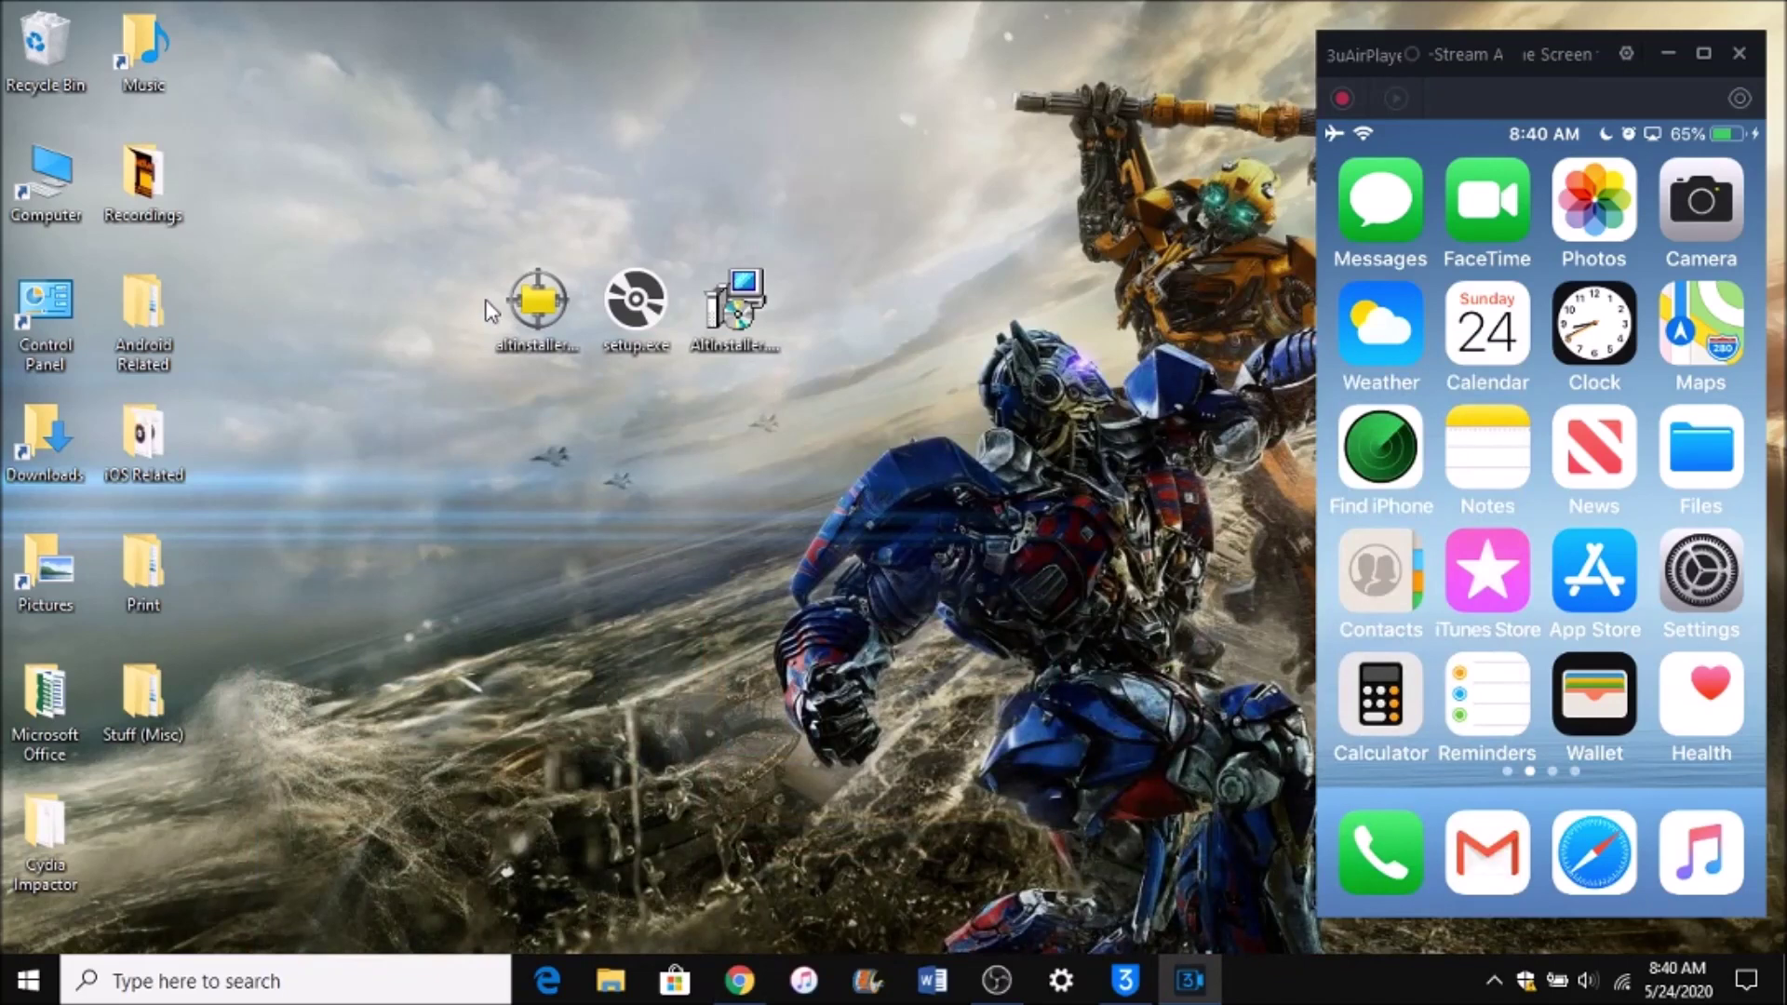
# Extract setup.exe and AltInstaller.msi from altinstaller.zip onto the desktop with jZip
pyautogui.click(536, 310)
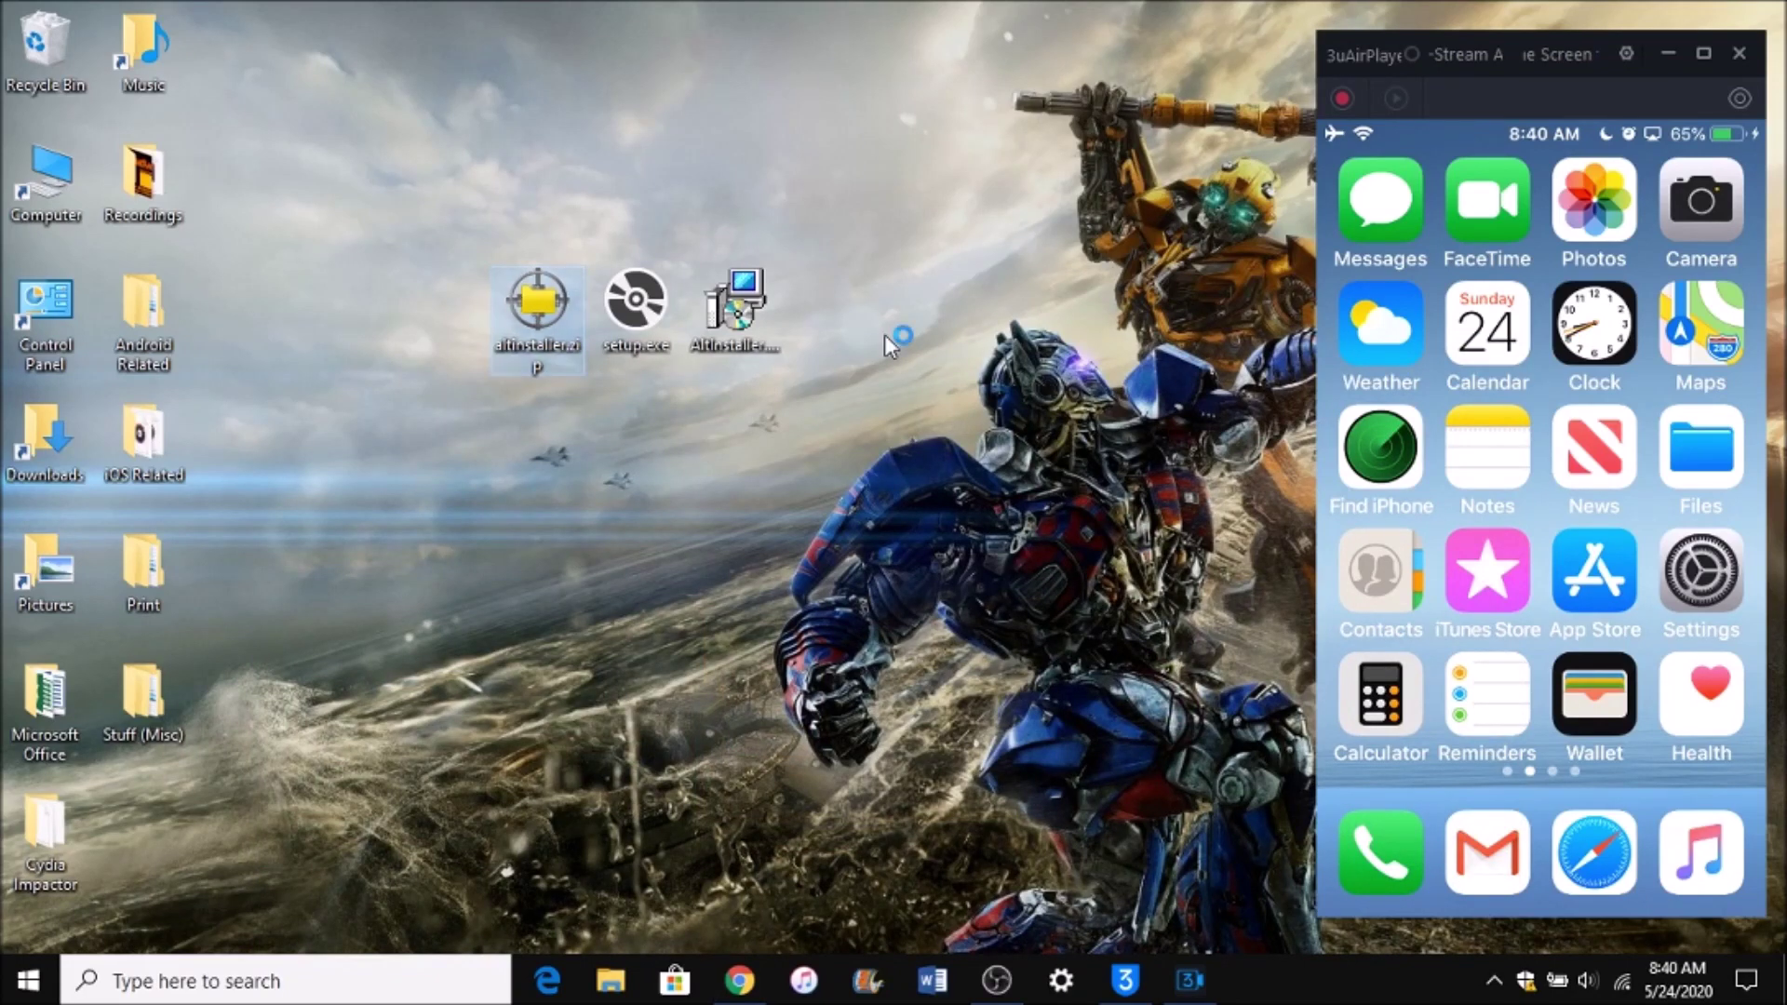
pyautogui.click(723, 401)
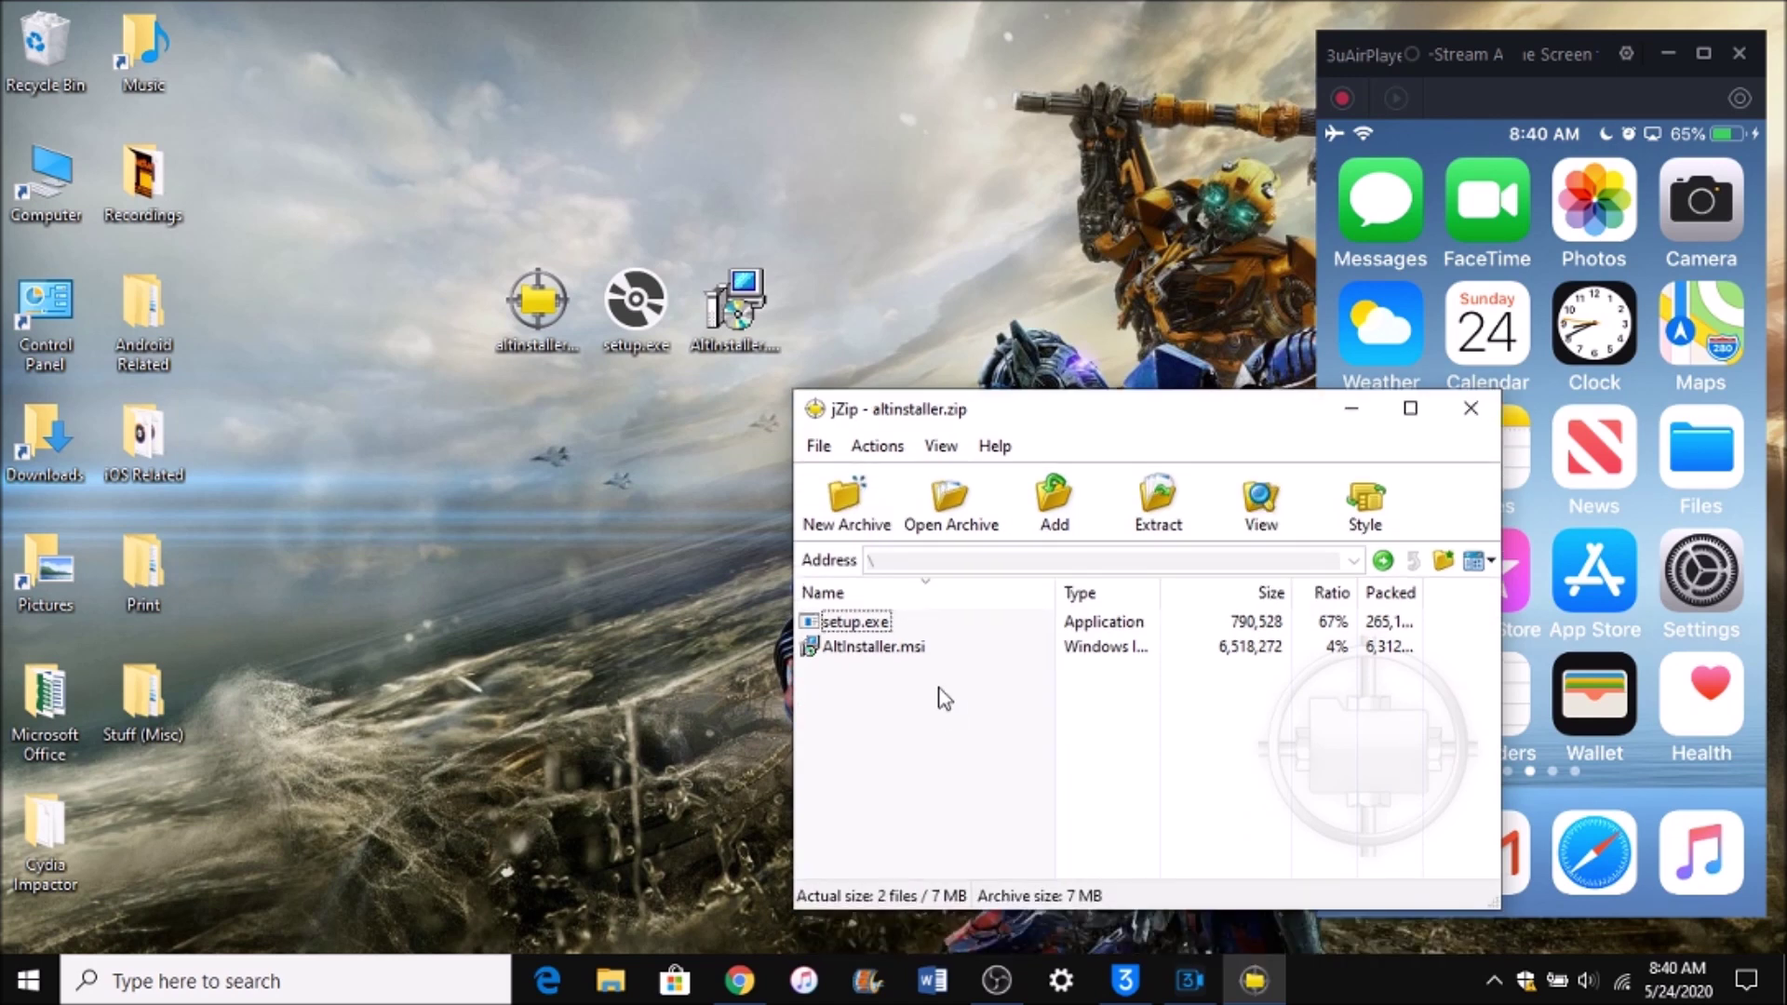
pyautogui.moveTo(937, 699); pyautogui.dragTo(734, 414)
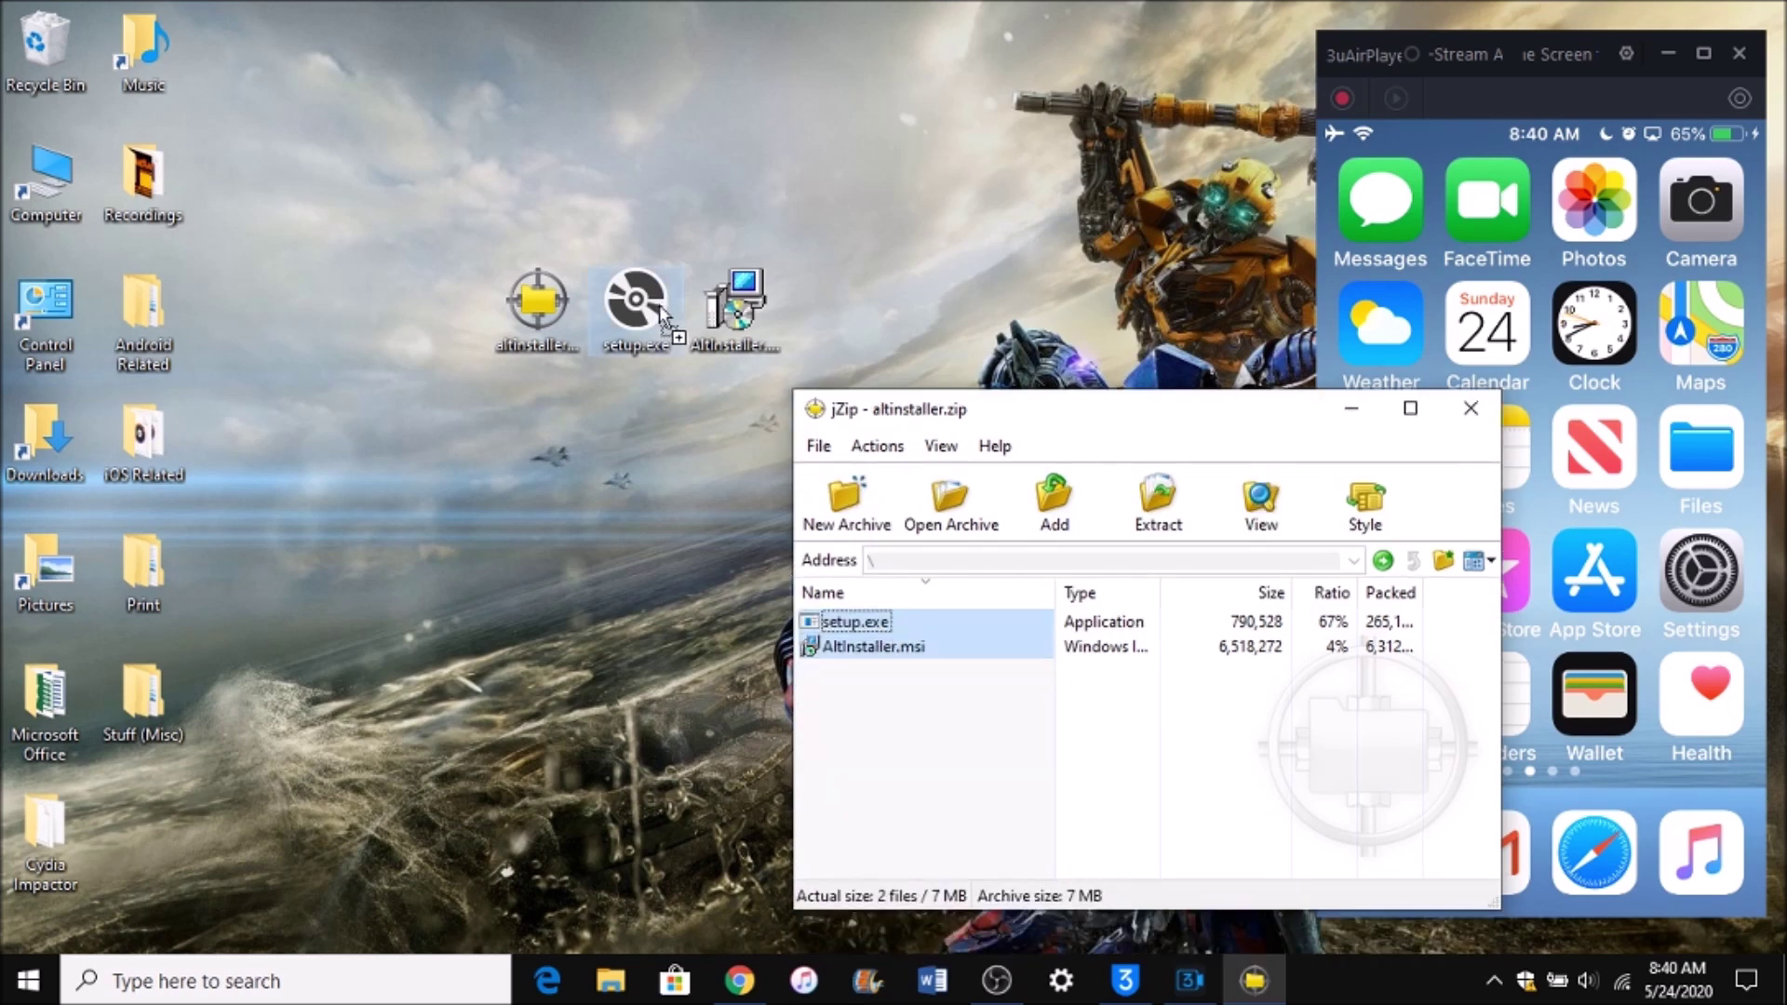
pyautogui.click(1470, 408)
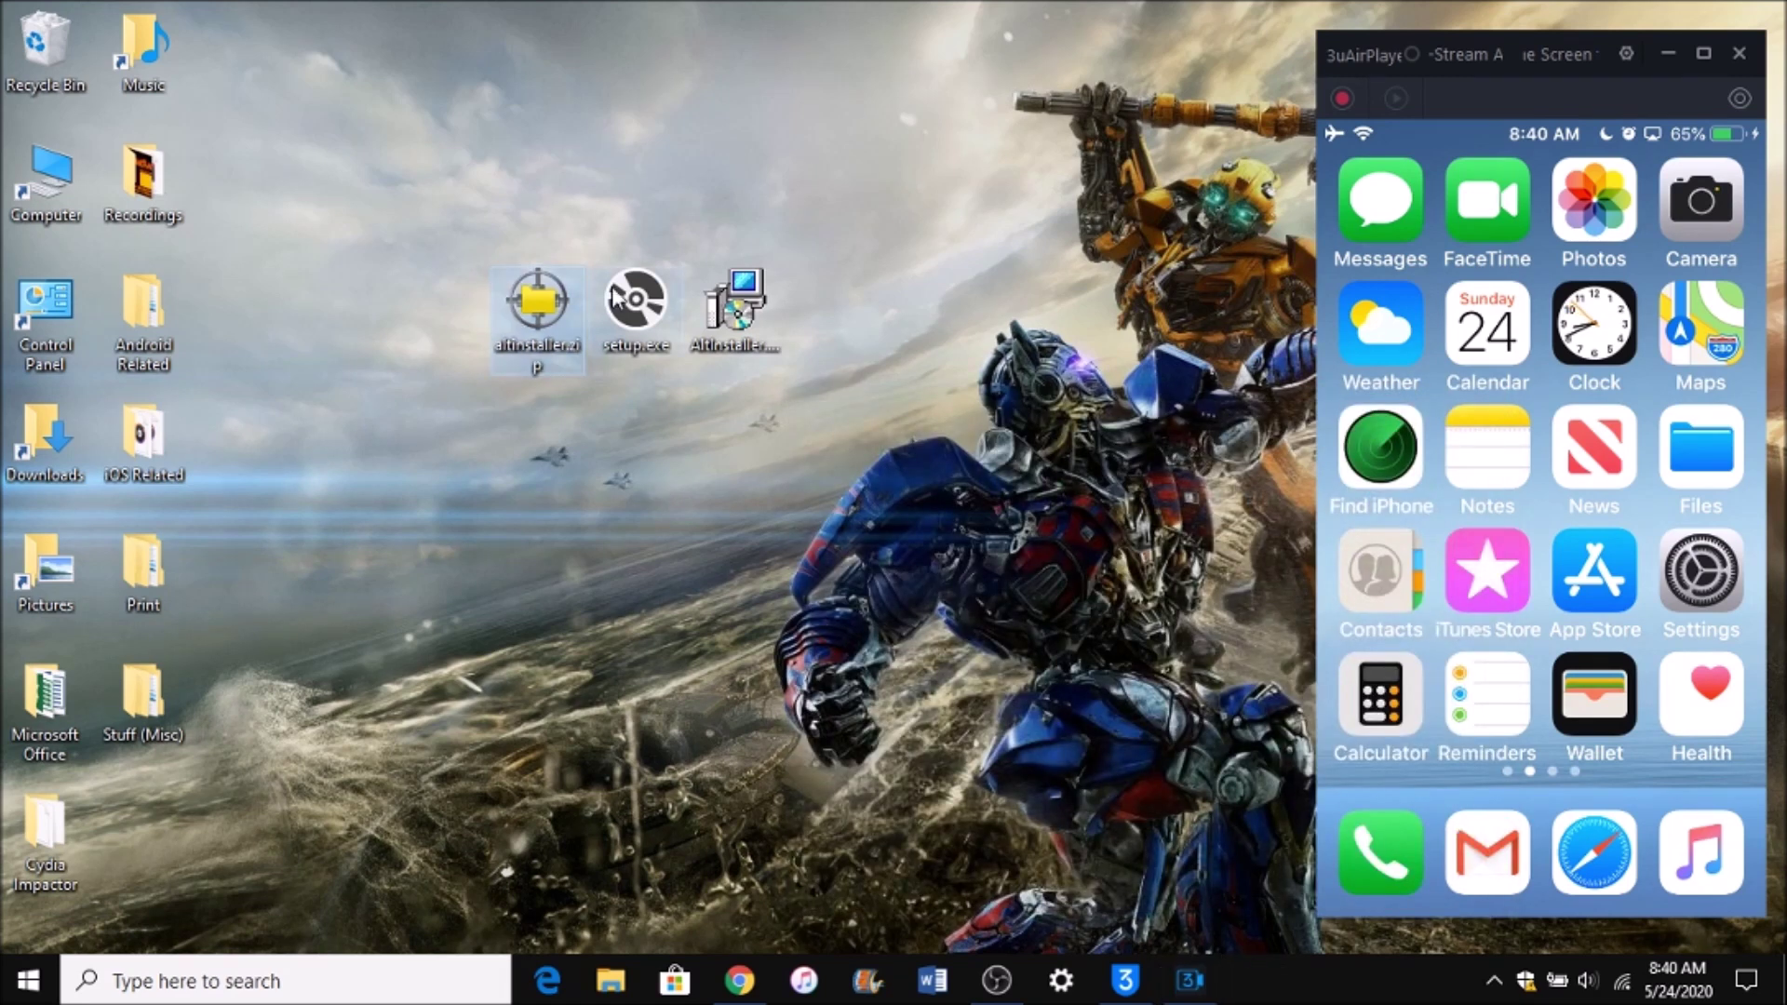
# Run setup.exe from the desktop to launch the AltServer installation wizard
pyautogui.click(551, 414)
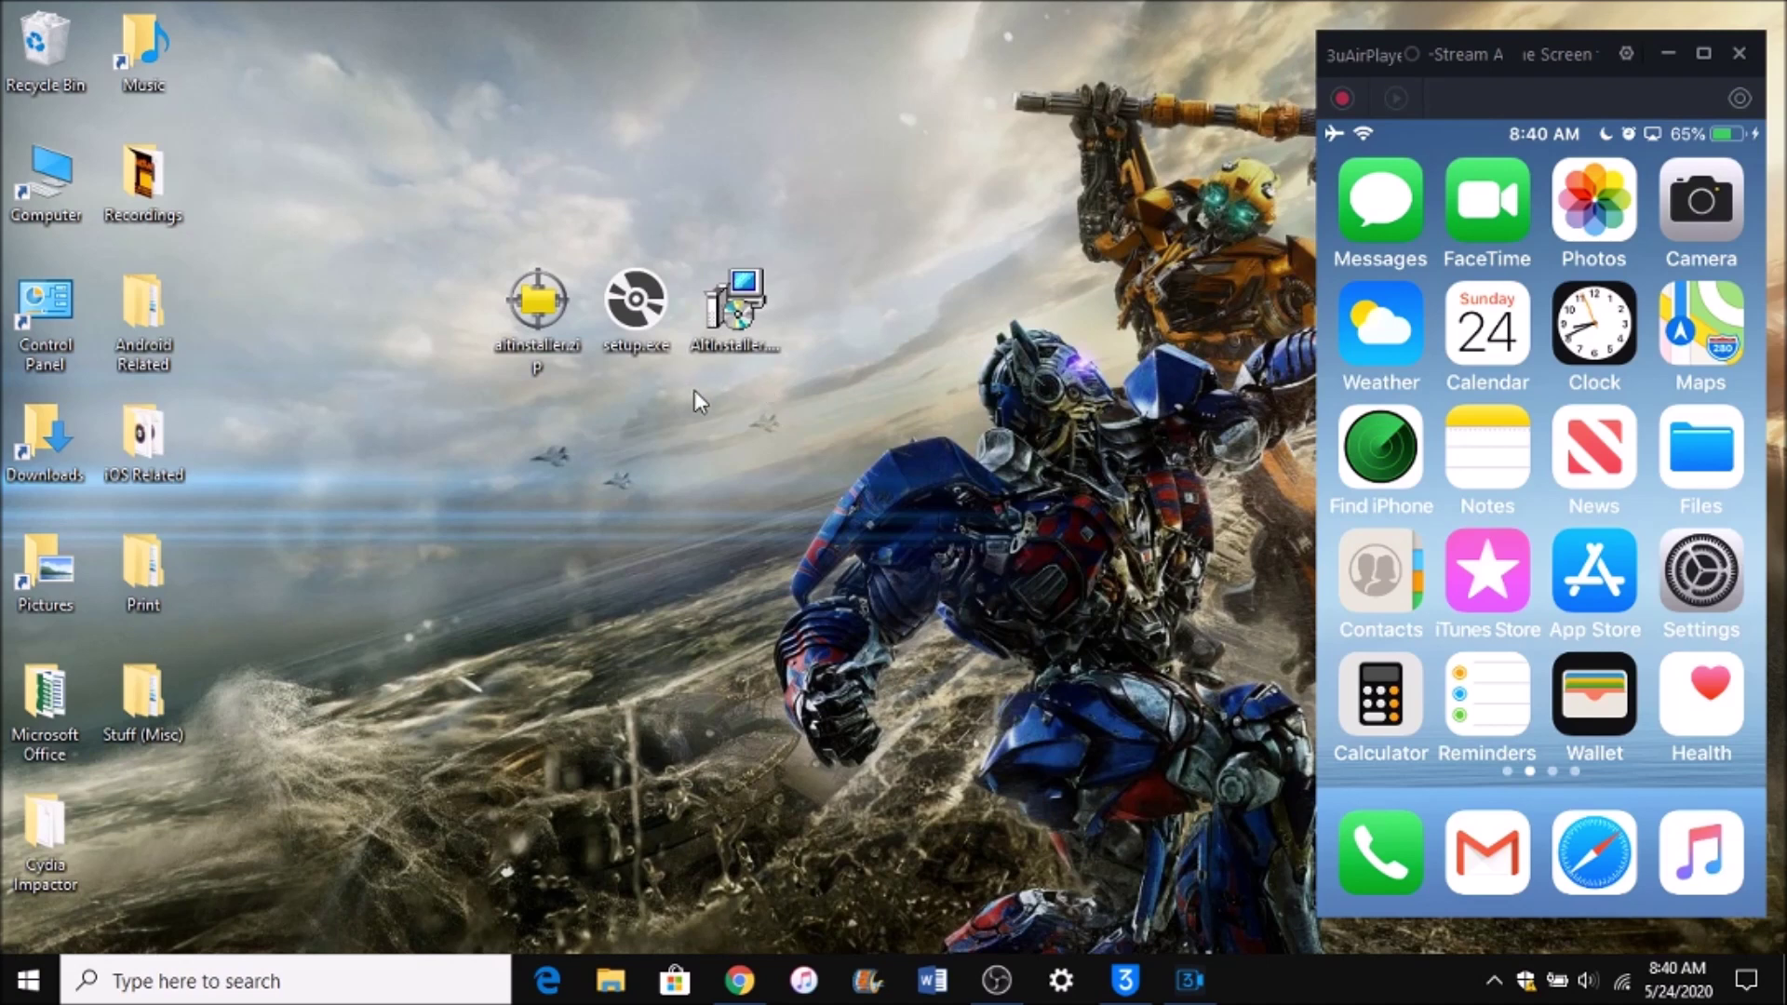
pyautogui.doubleClick(672, 304)
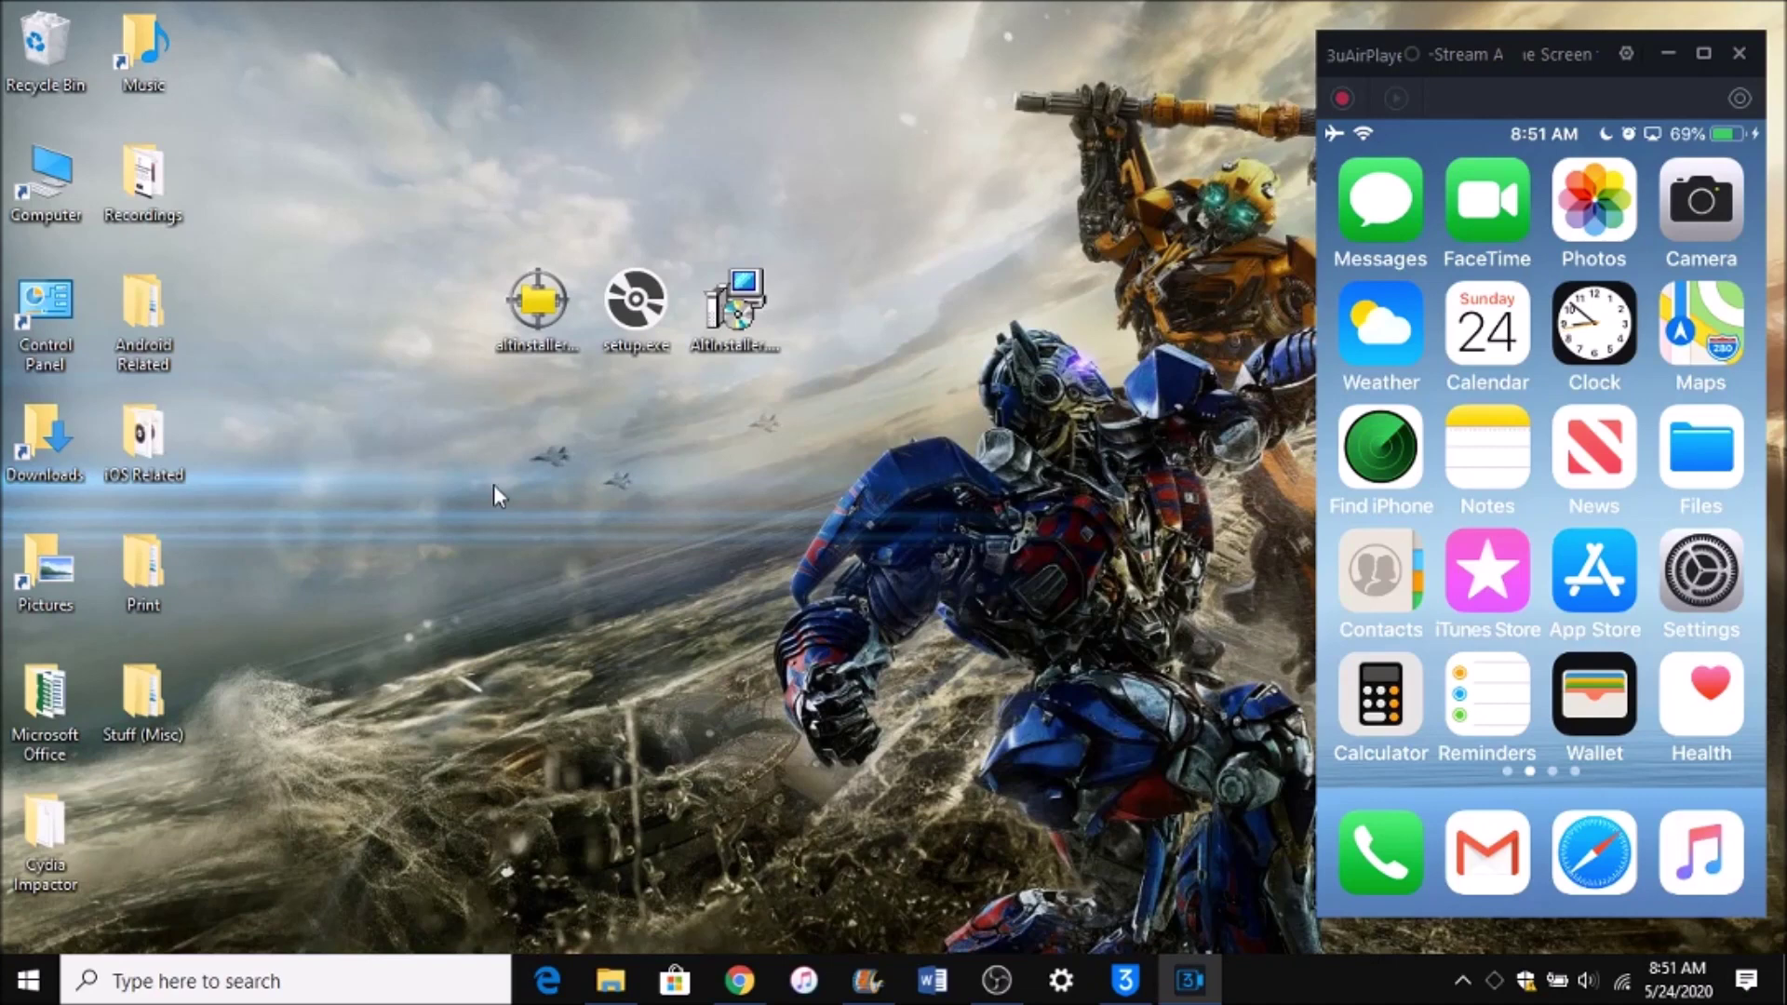
pyautogui.click(358, 978)
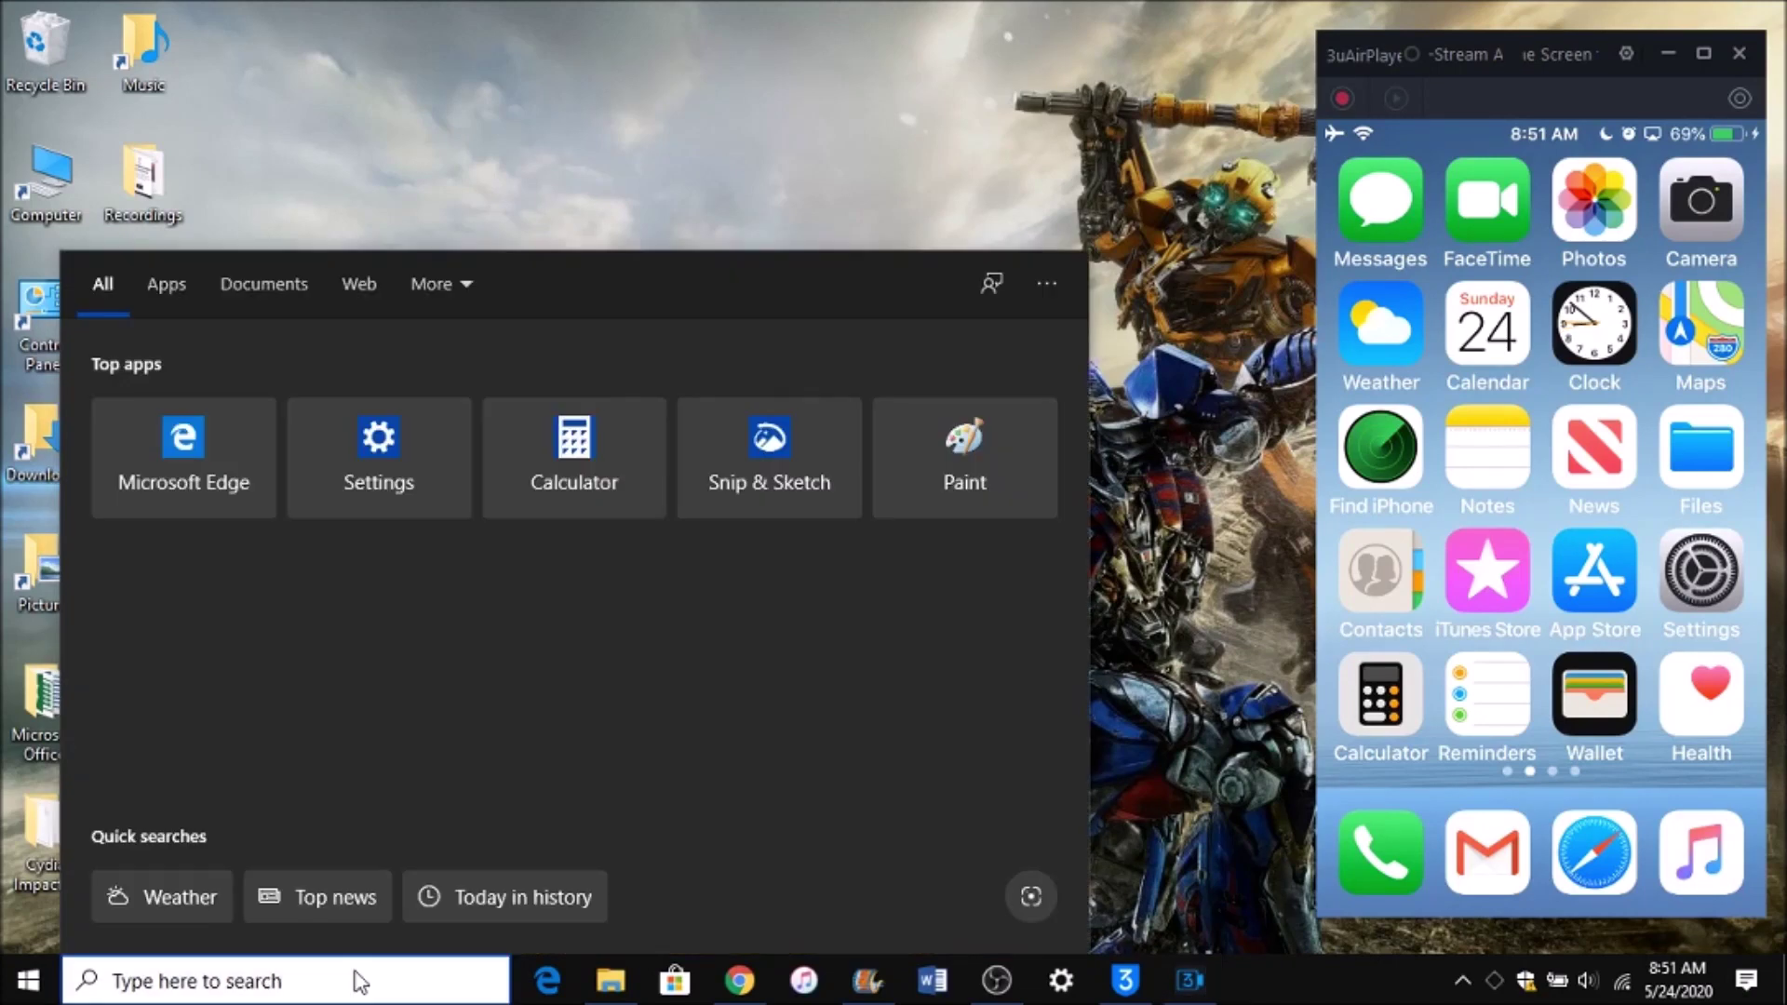
pyautogui.write('alt')
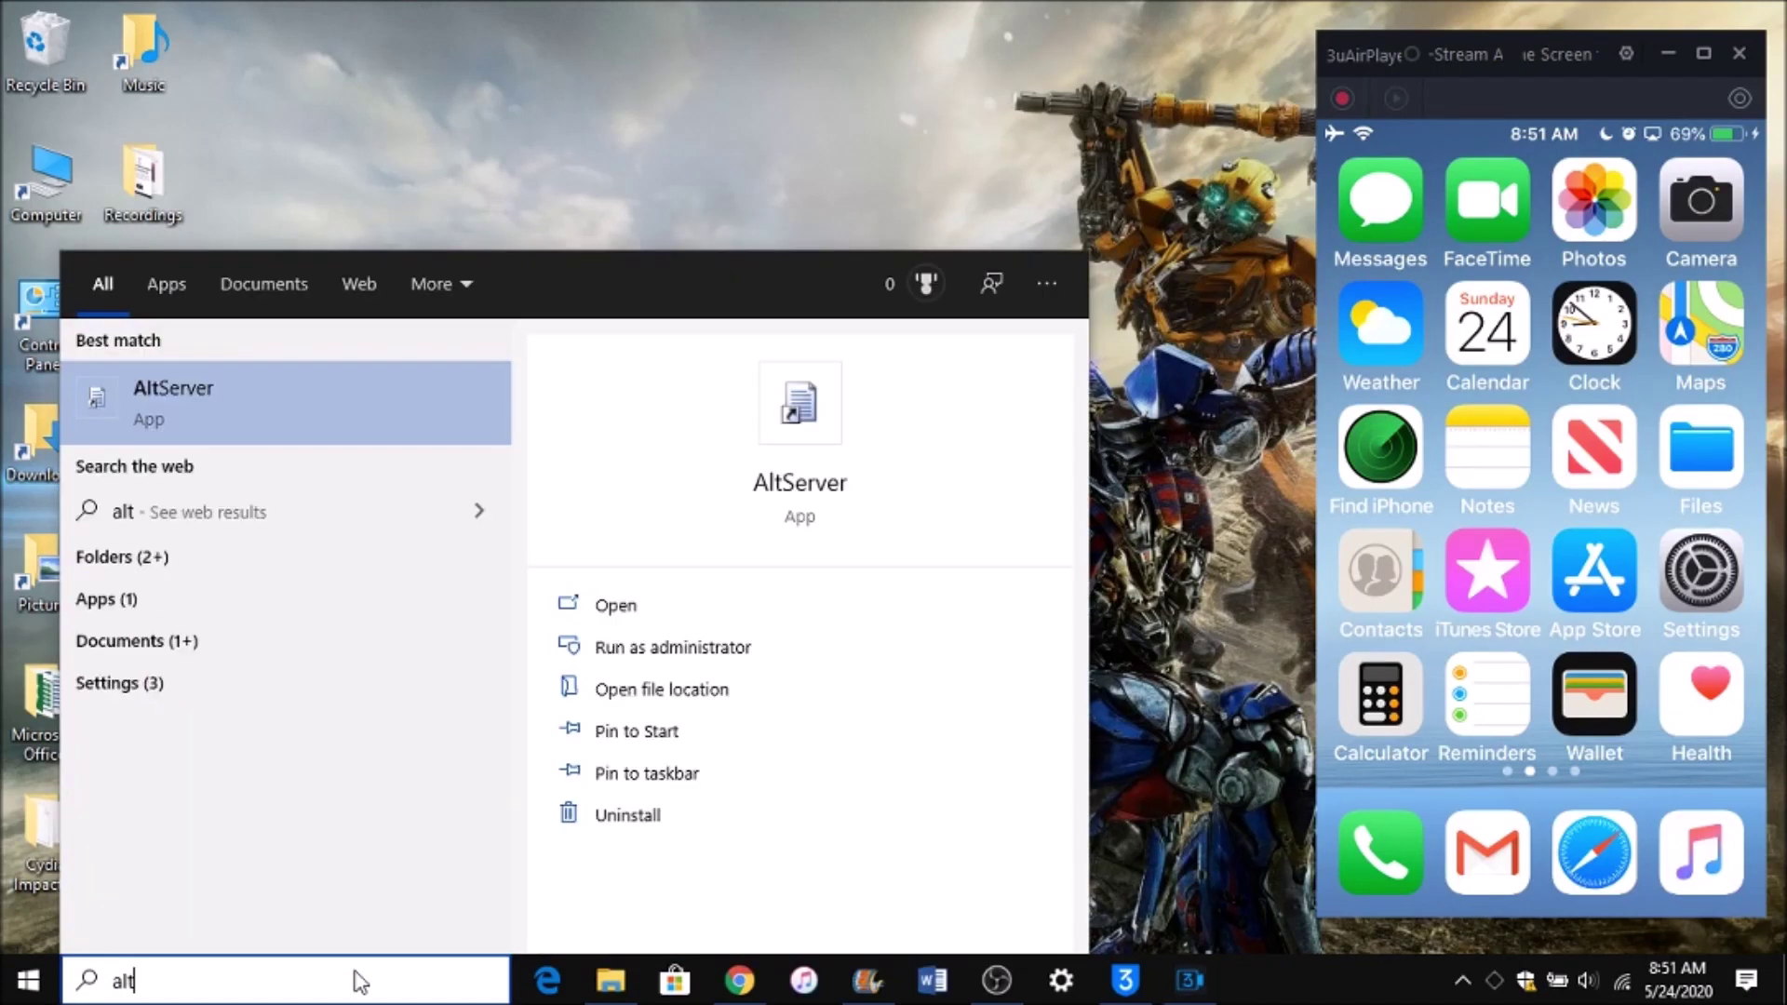
pyautogui.write('ser')
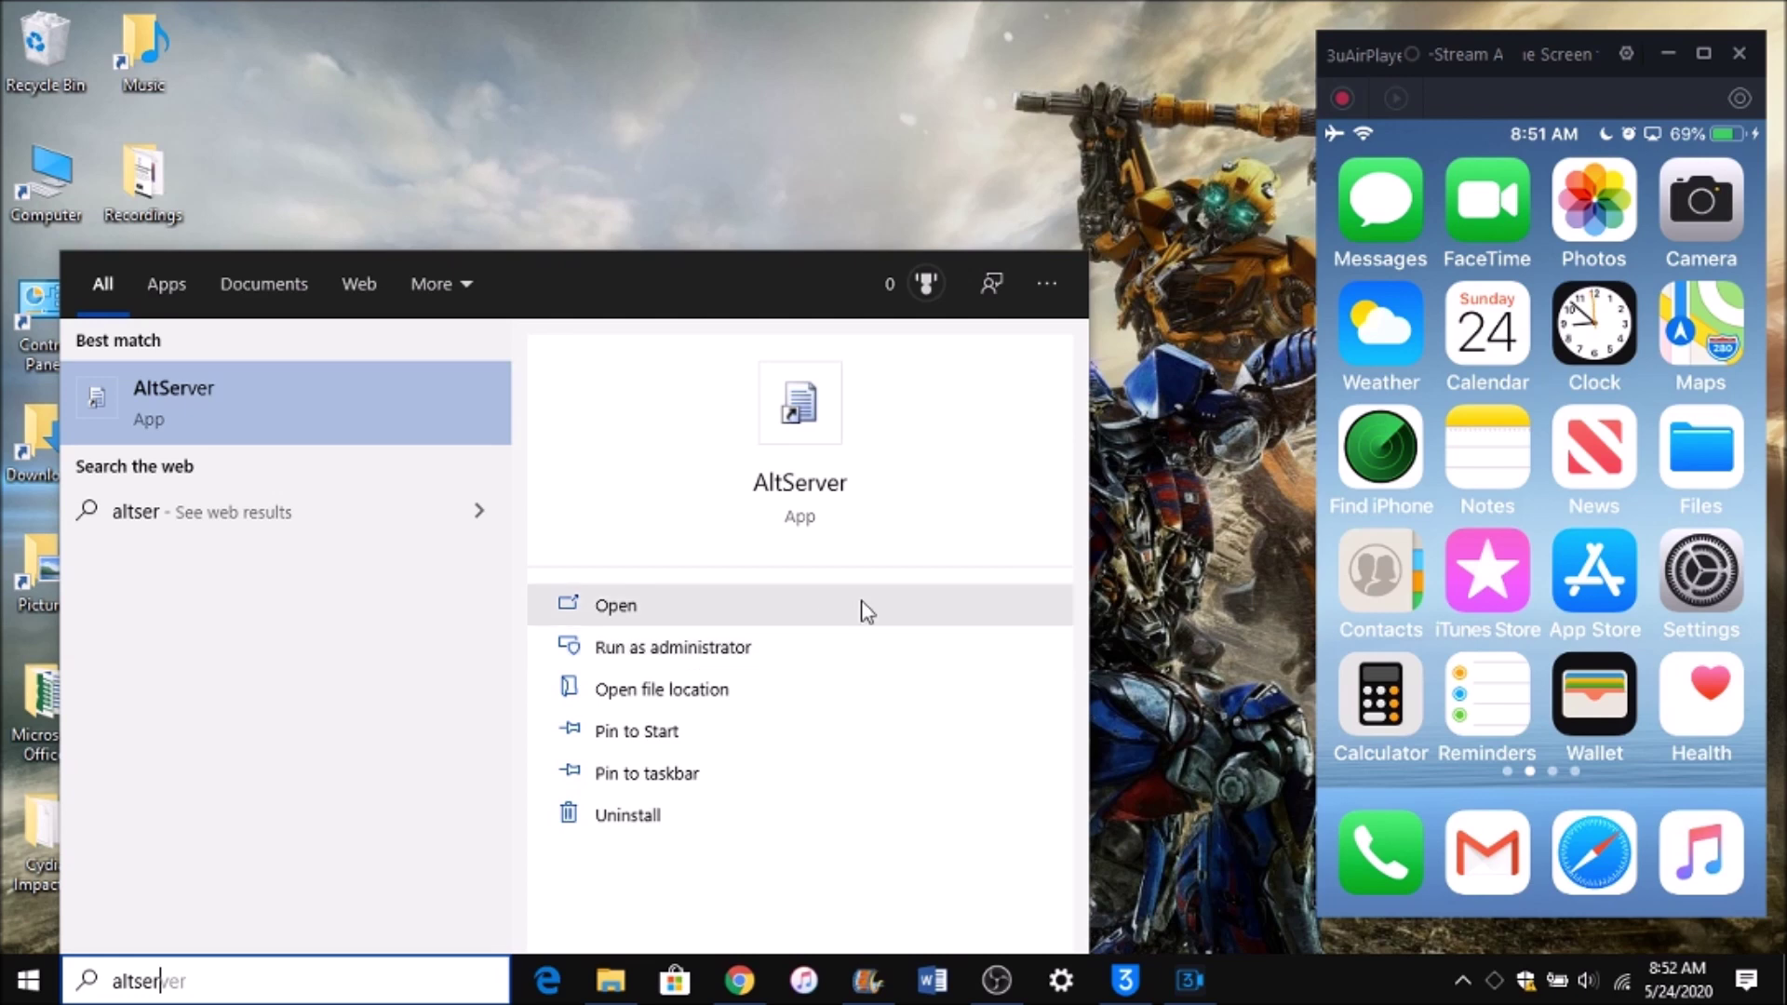
# Launch the AltServer app from the 'altserver' search results
pyautogui.click(1142, 441)
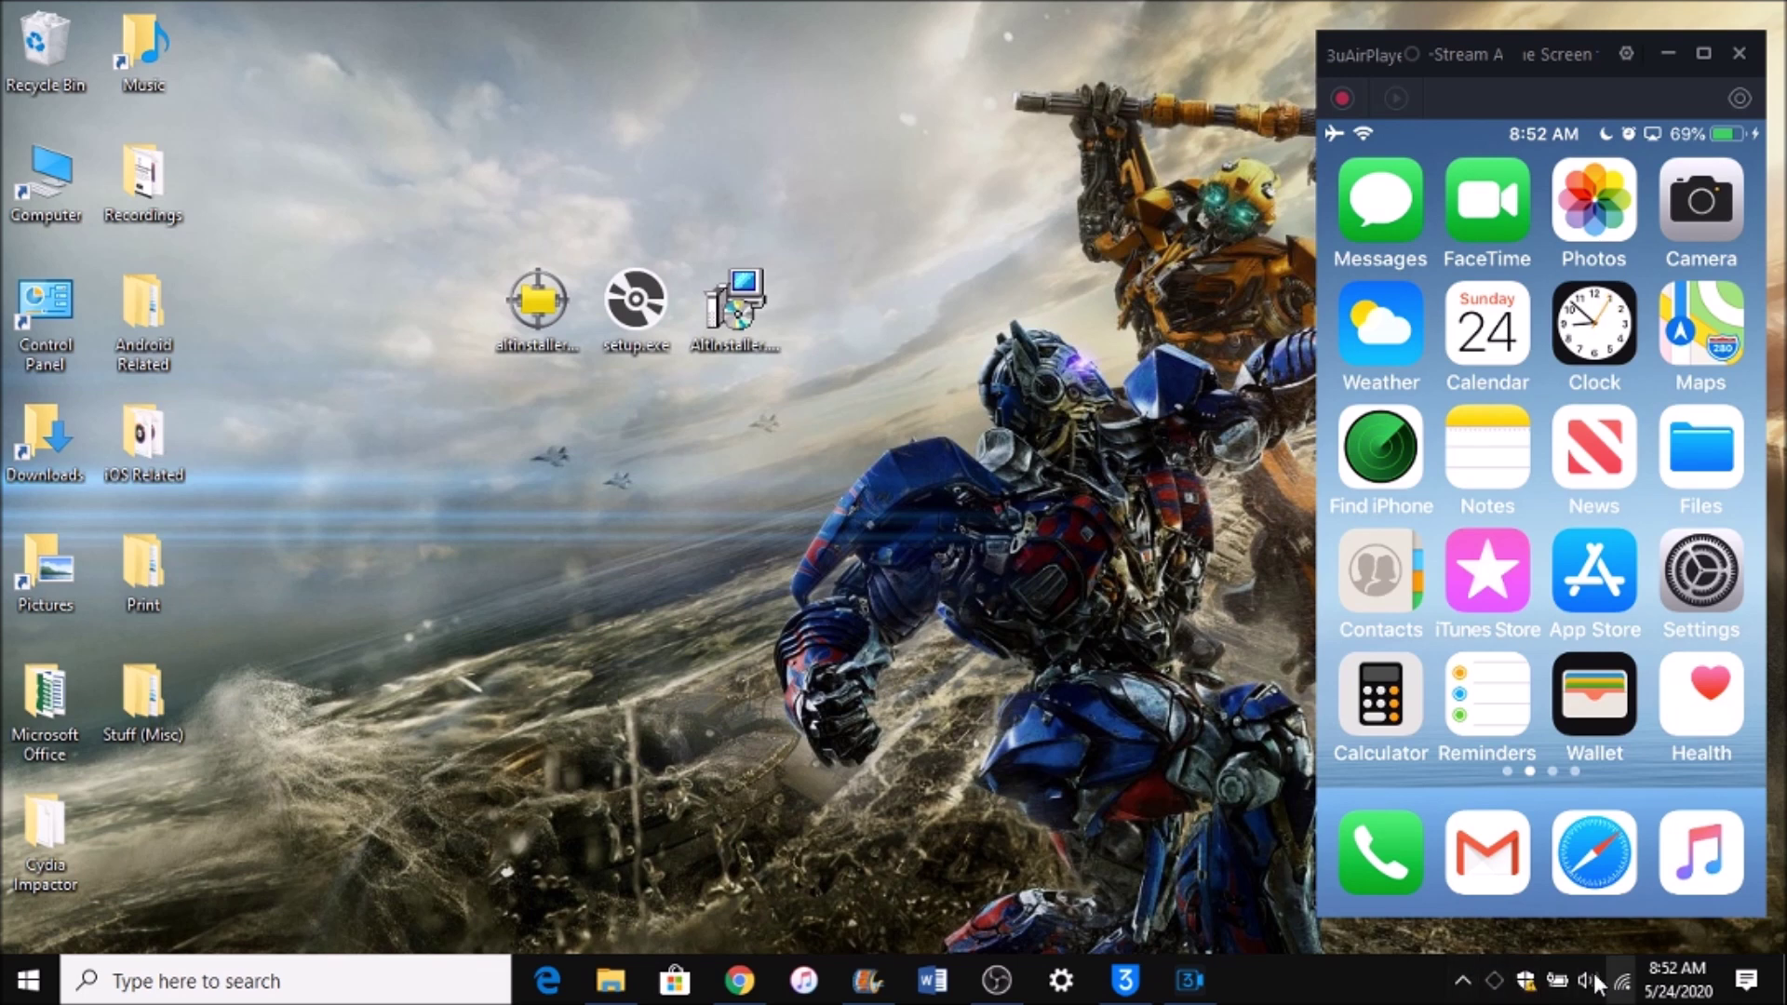
# Install AltStore onto the iPhone 5s from the AltServer tray icon
pyautogui.click(1496, 985)
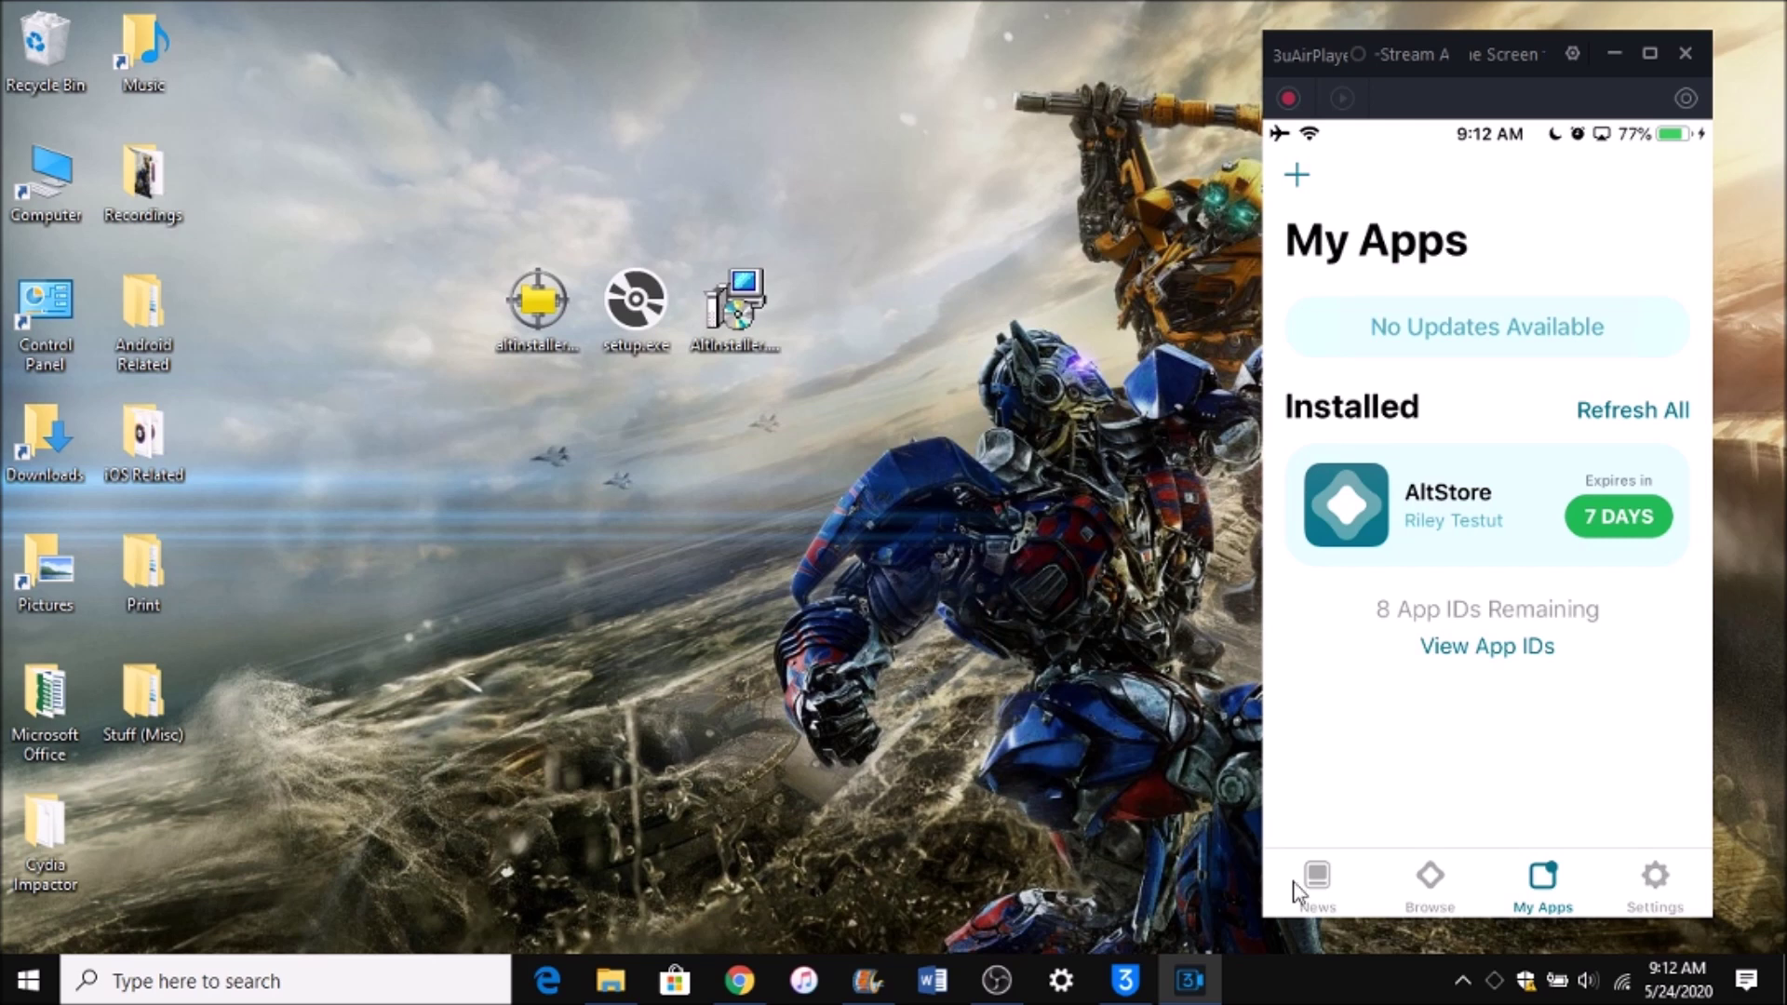
pyautogui.click(1493, 980)
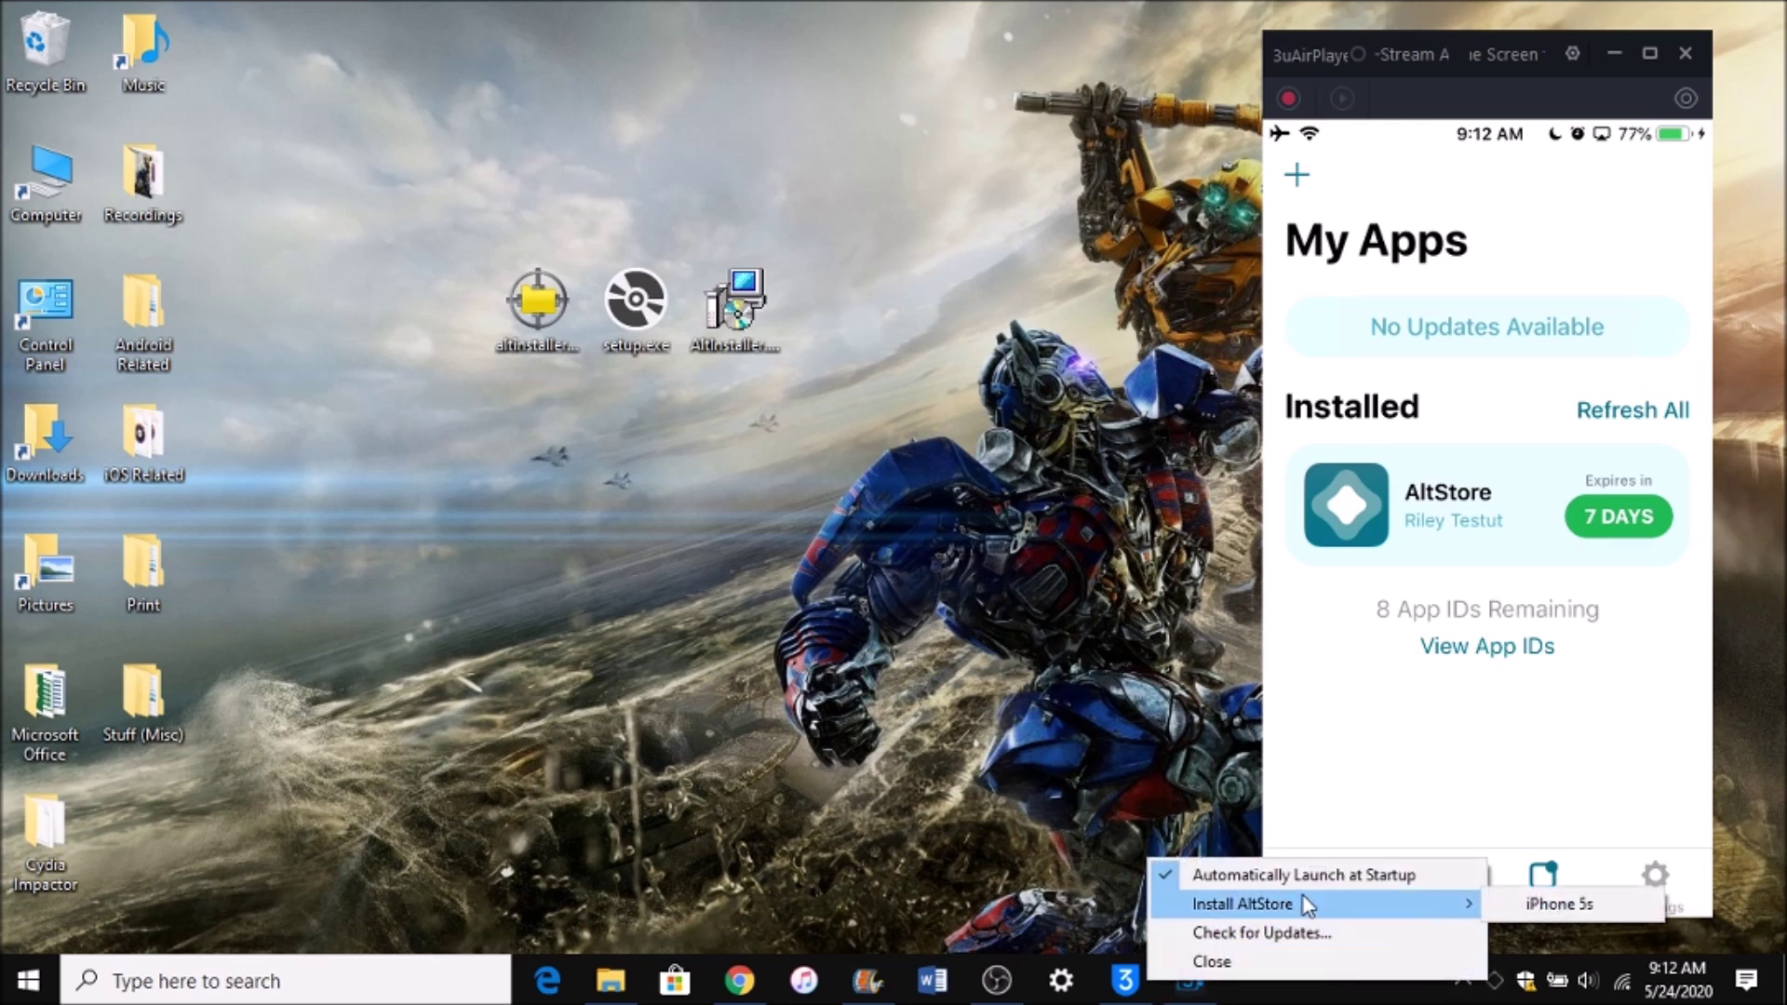
pyautogui.moveTo(1244, 904)
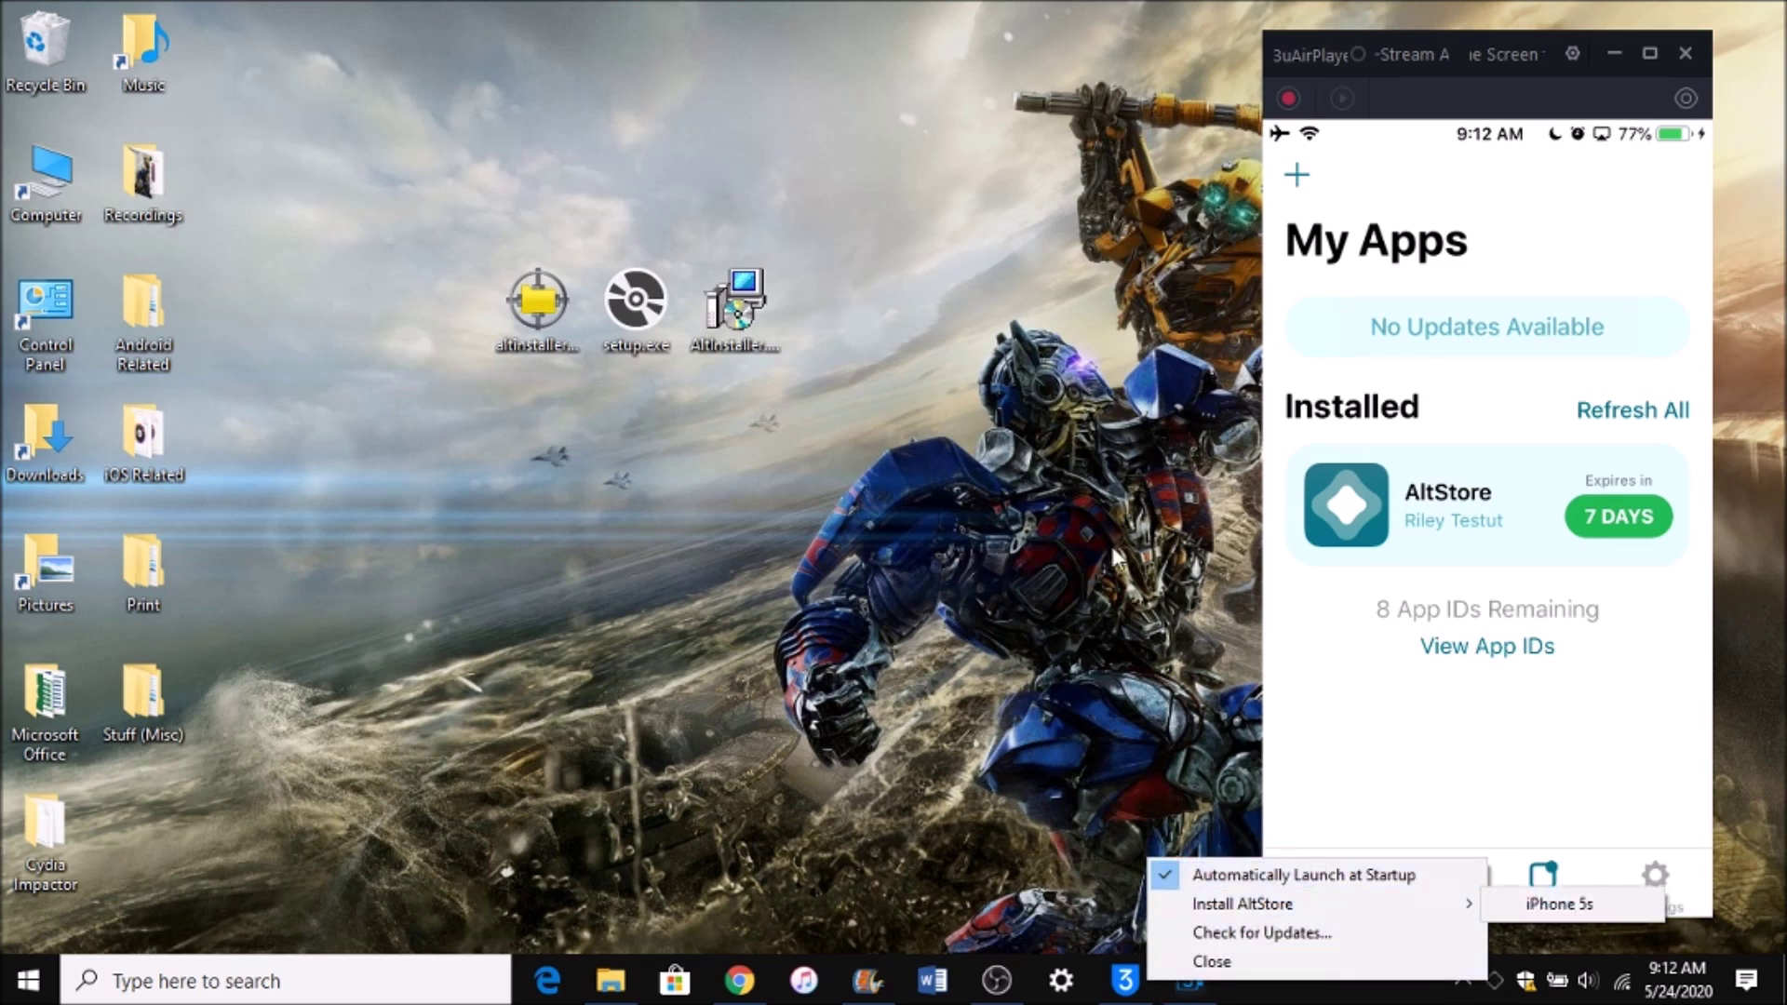
pyautogui.click(587, 529)
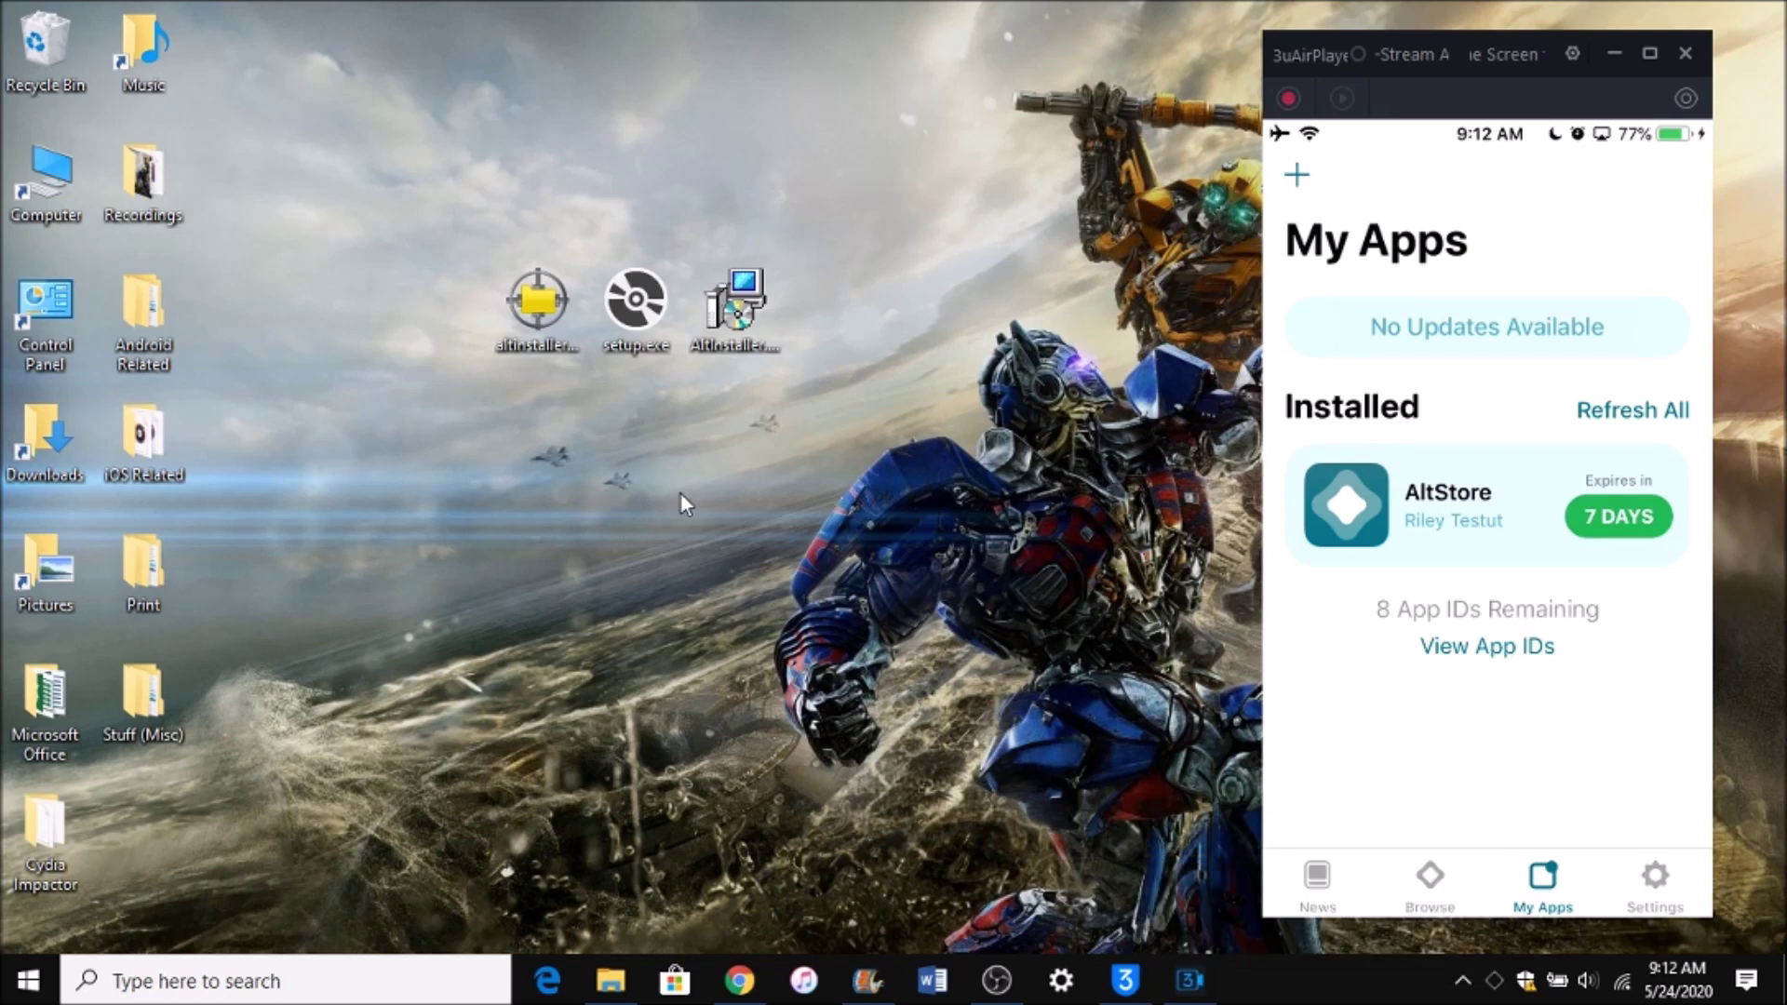